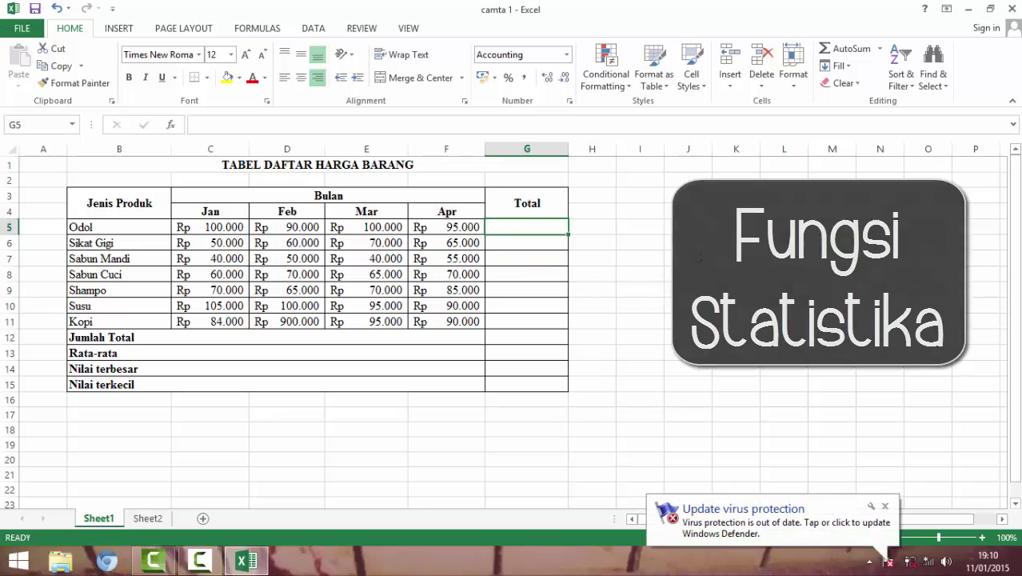
# Dismiss the virus protection notification and total Odol's January to April prices in G5 with =SUM(C5:F5).
pyautogui.click(886, 507)
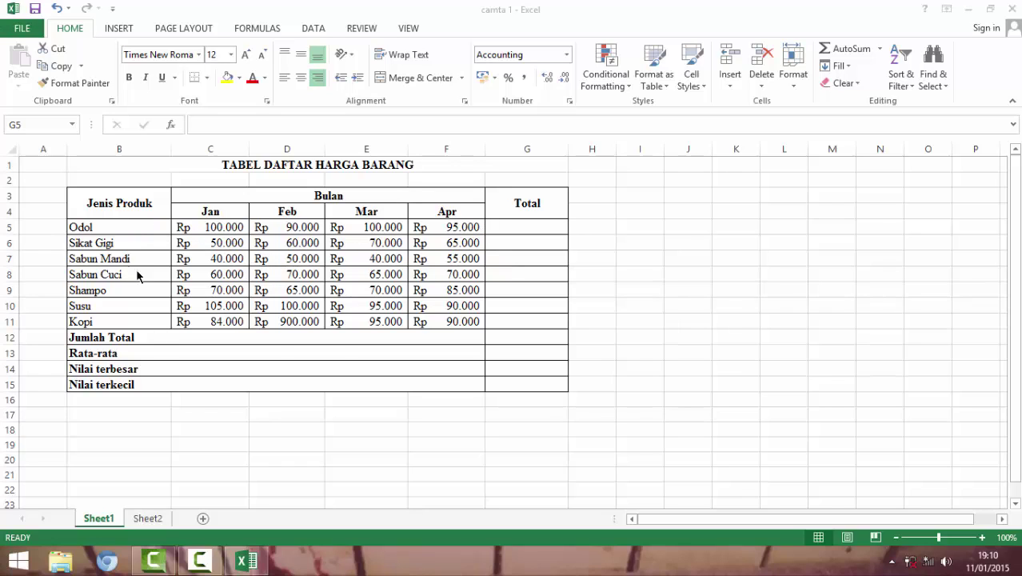
pyautogui.click(534, 227)
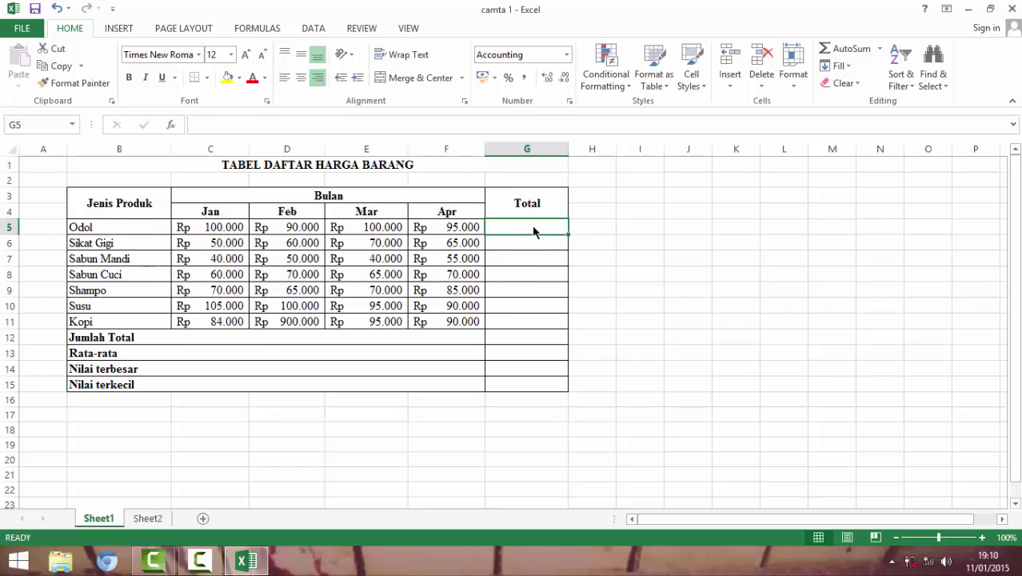
pyautogui.write('=')
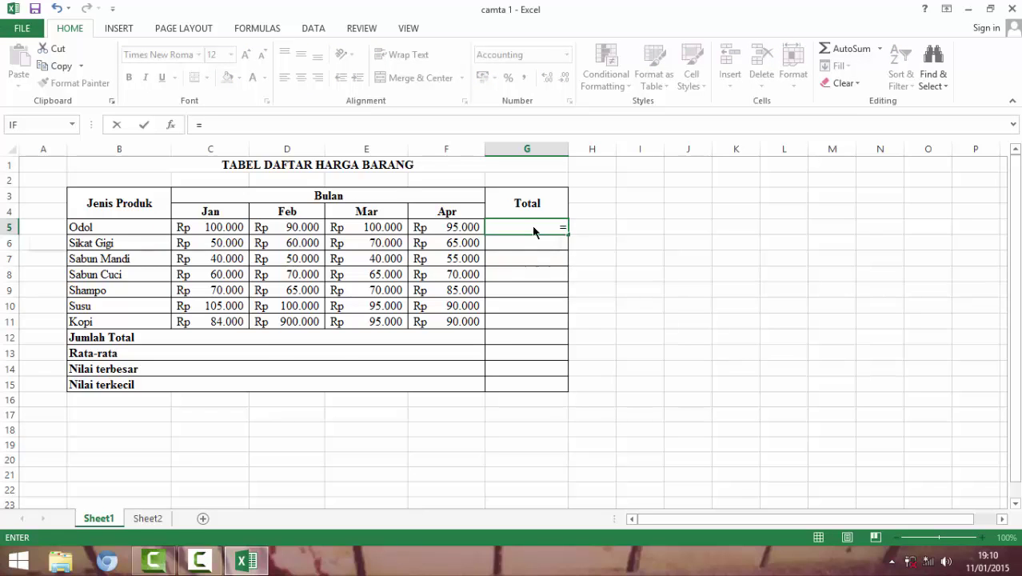
pyautogui.write('sum(')
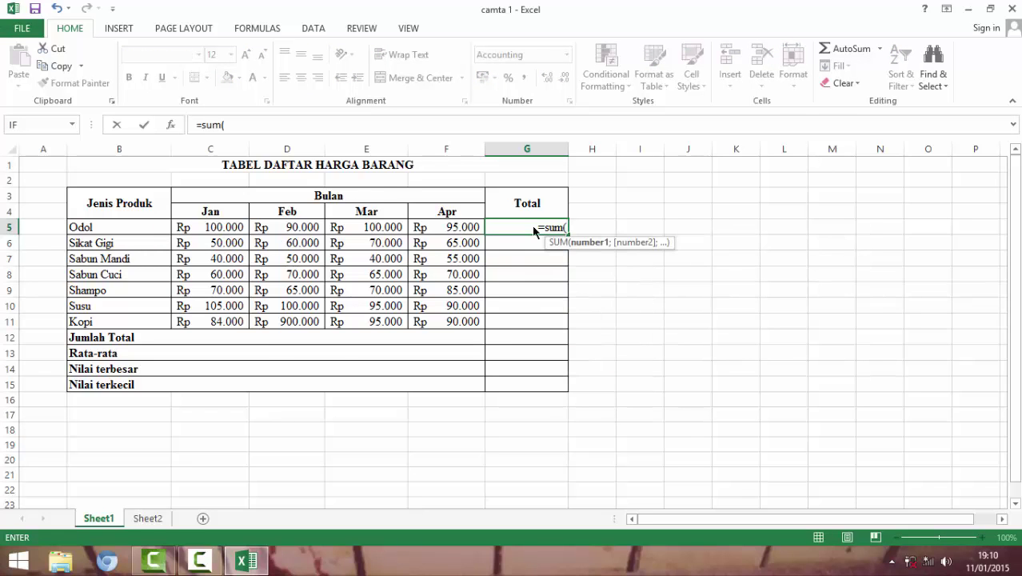
pyautogui.click(206, 228)
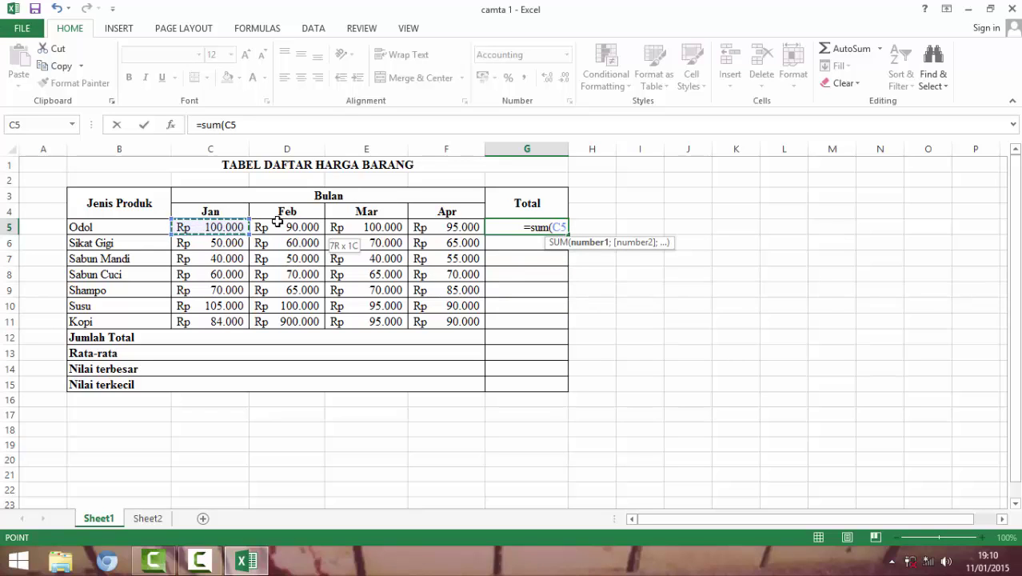
pyautogui.moveTo(277, 222); pyautogui.dragTo(449, 221)
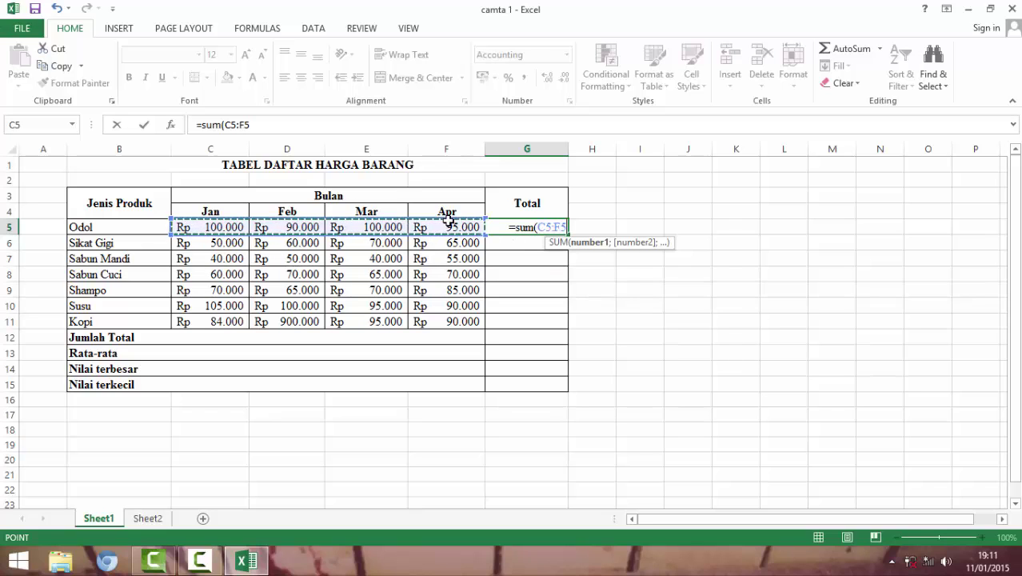
pyautogui.write(')')
pyautogui.press('Return')
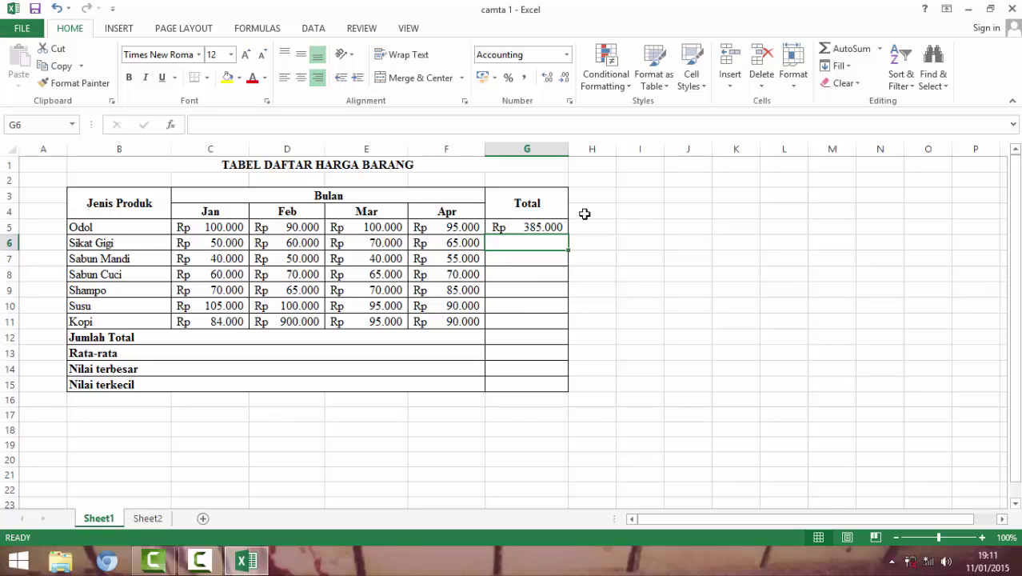
# Fill the Odol total formula down through G11 for the remaining products and check the copied formulas.
pyautogui.click(514, 226)
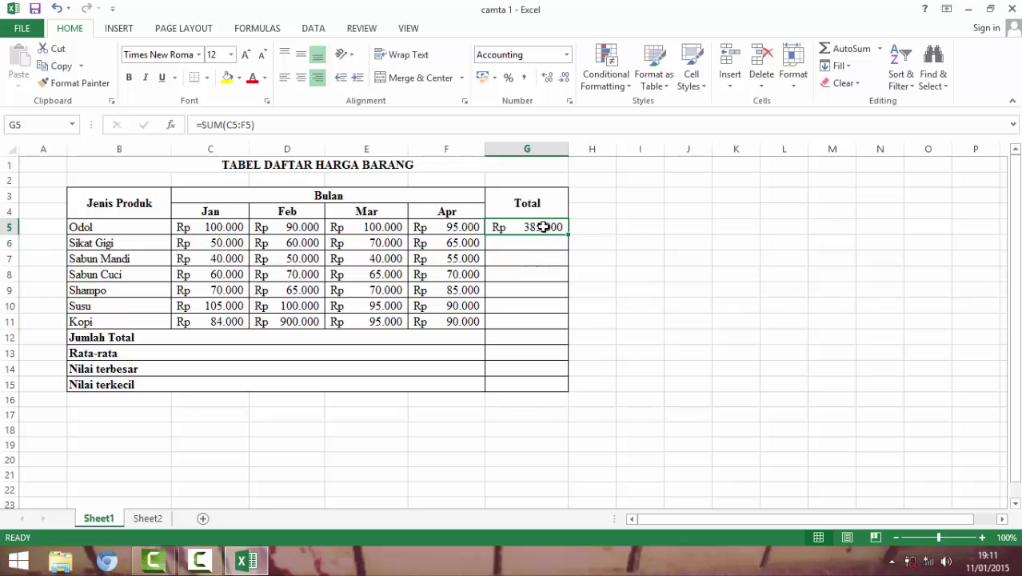
pyautogui.moveTo(569, 234); pyautogui.dragTo(569, 333)
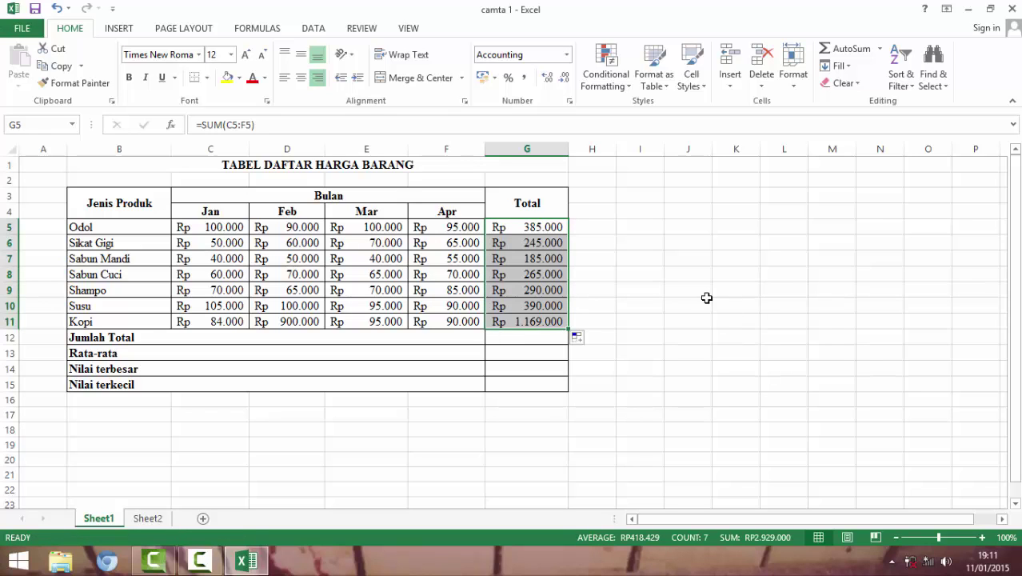
pyautogui.click(535, 239)
pyautogui.click(535, 258)
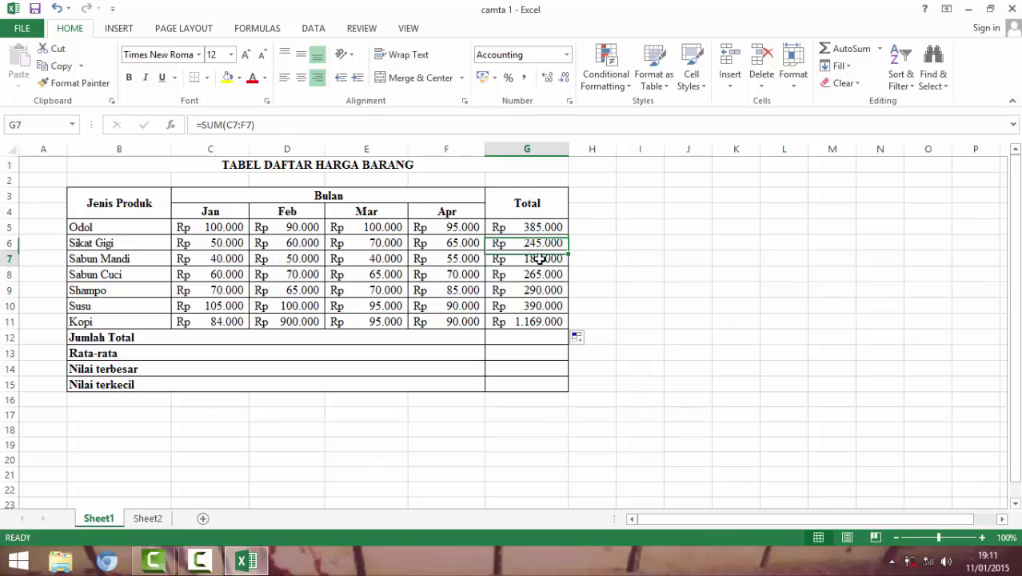
pyautogui.click(541, 227)
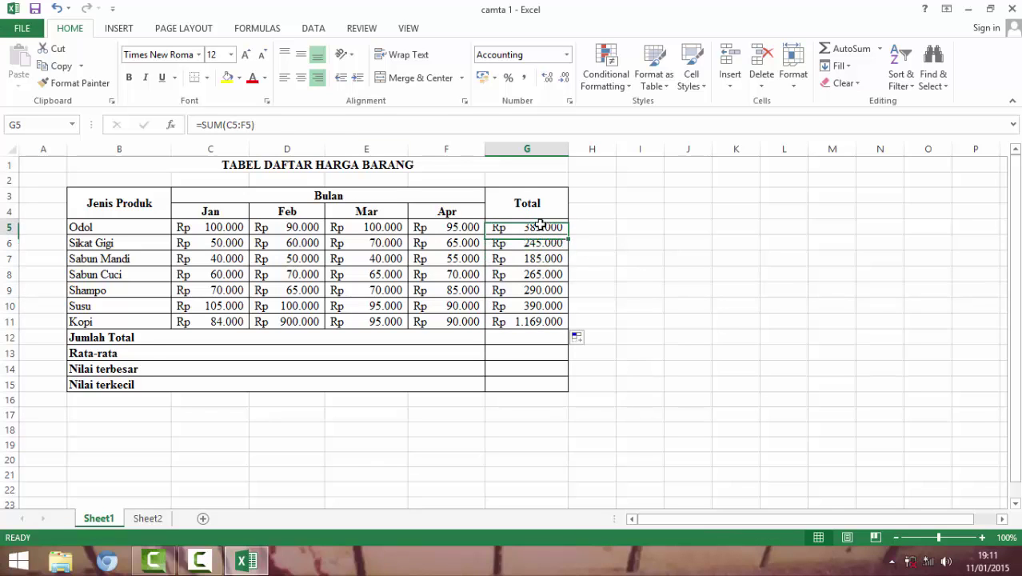
# Calculate the Jumlah Total in G12 with the SUM function over G5:G11.
pyautogui.click(546, 340)
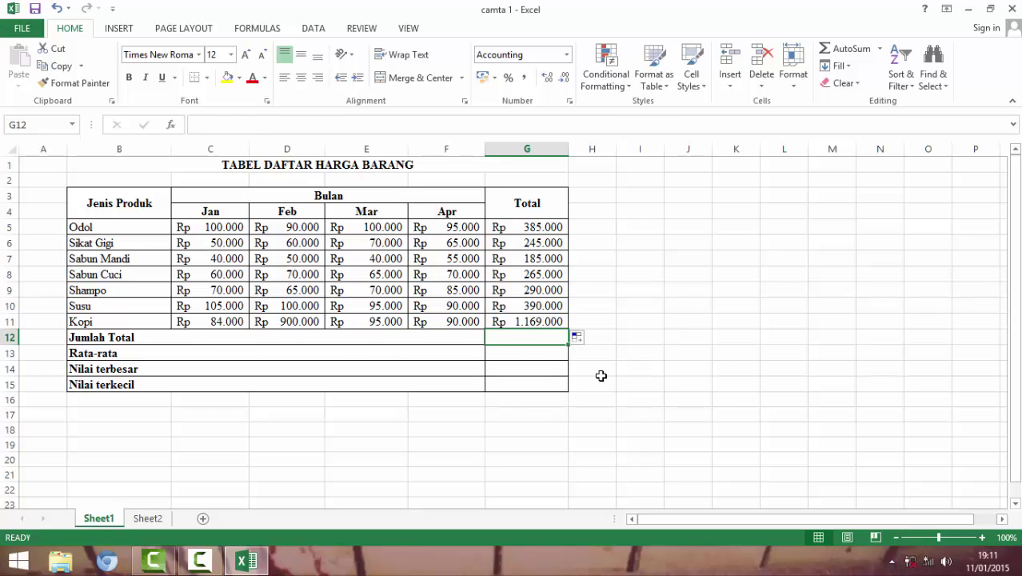
pyautogui.write('=sum')
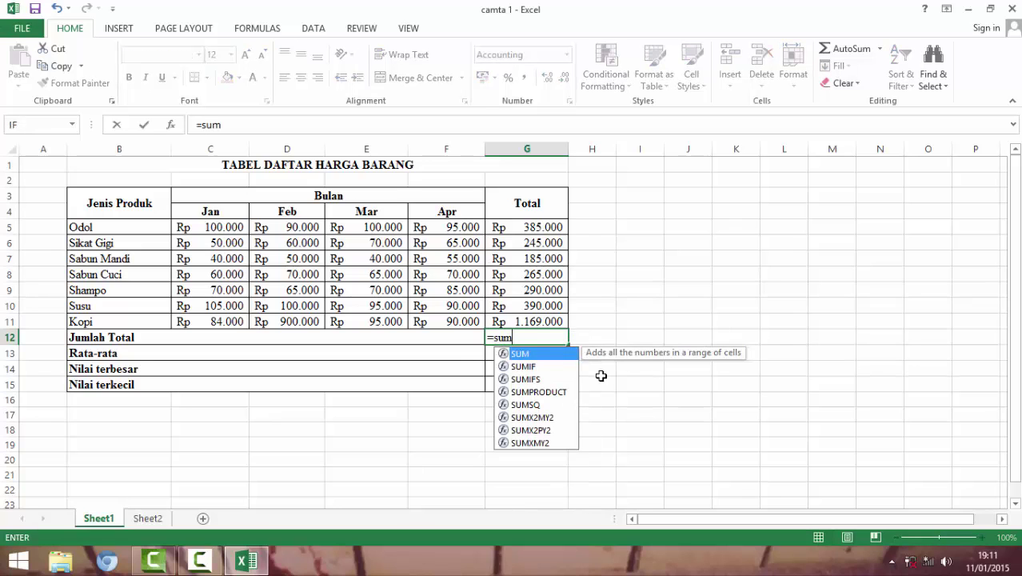
pyautogui.write('(')
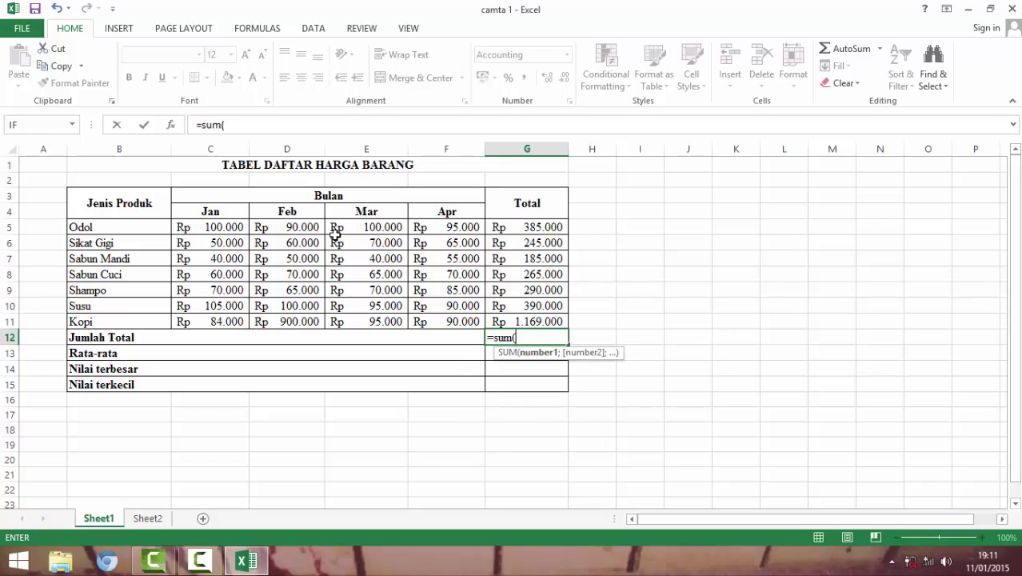
pyautogui.click(543, 226)
pyautogui.moveTo(543, 226); pyautogui.dragTo(544, 326)
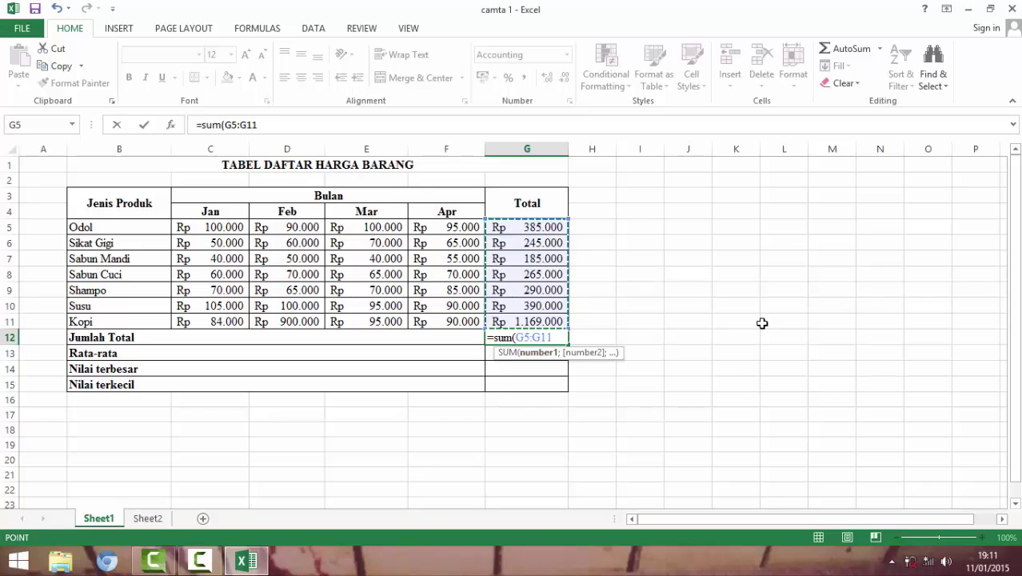
pyautogui.press('Return')
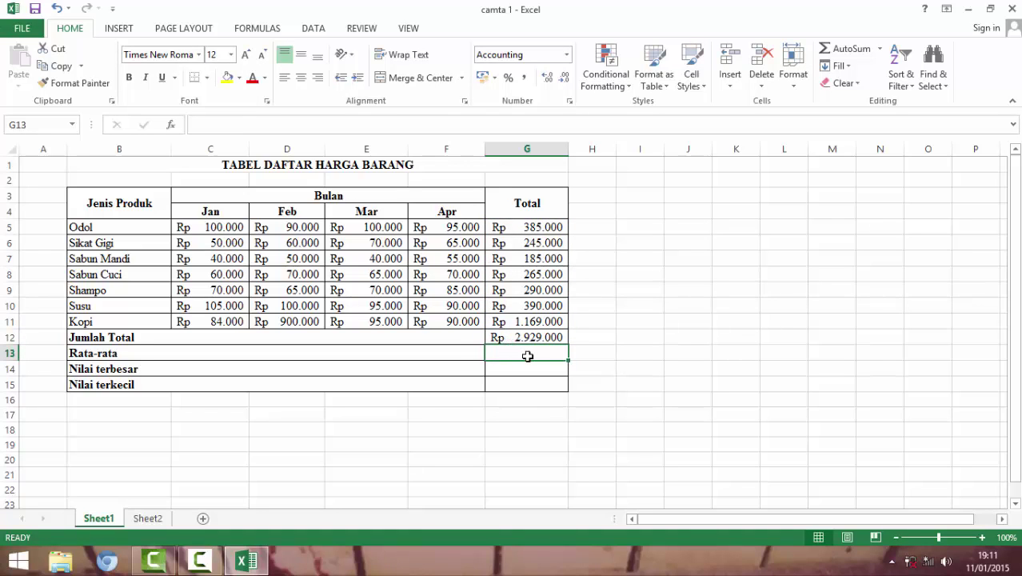
# Calculate the Rata-rata in G13 with the AVERAGE function over G5:G11.
pyautogui.write('=a')
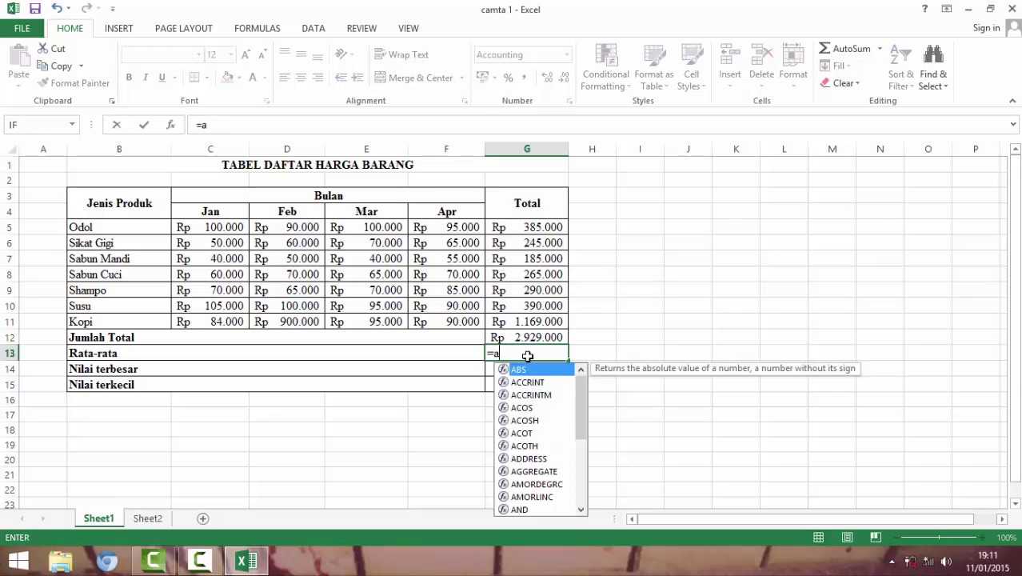
pyautogui.write('verage')
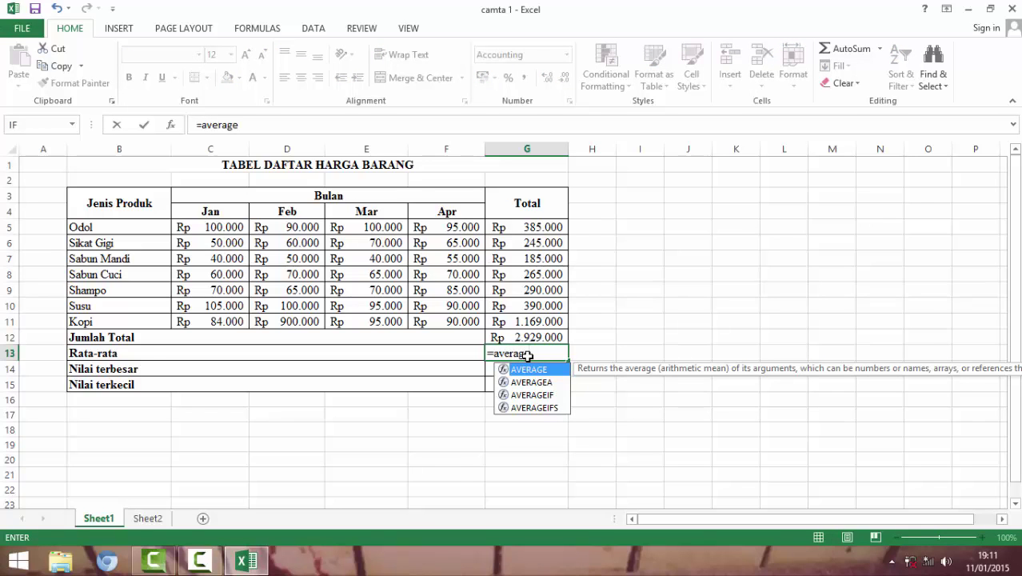
pyautogui.write('(')
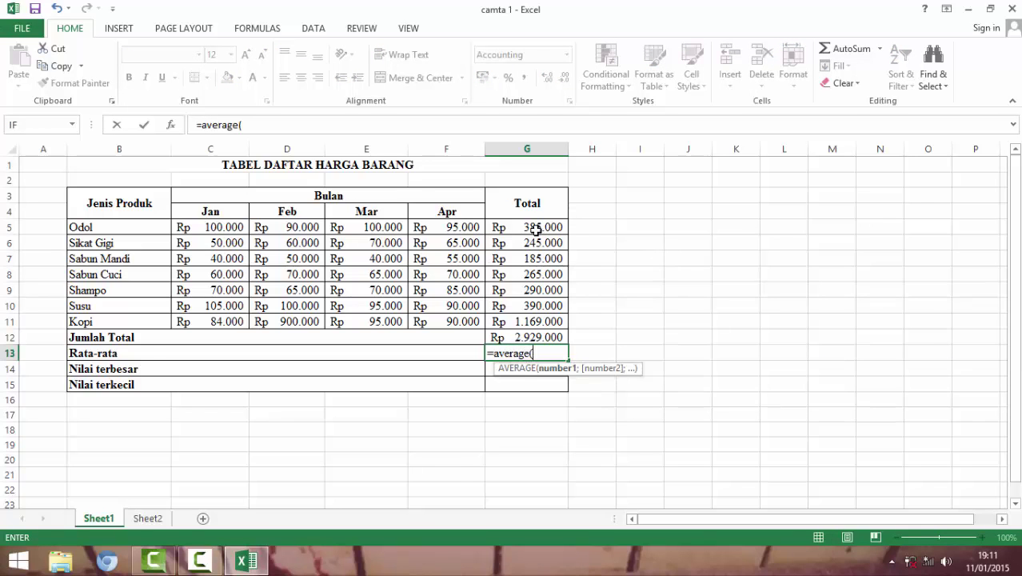
pyautogui.moveTo(534, 228); pyautogui.dragTo(544, 320)
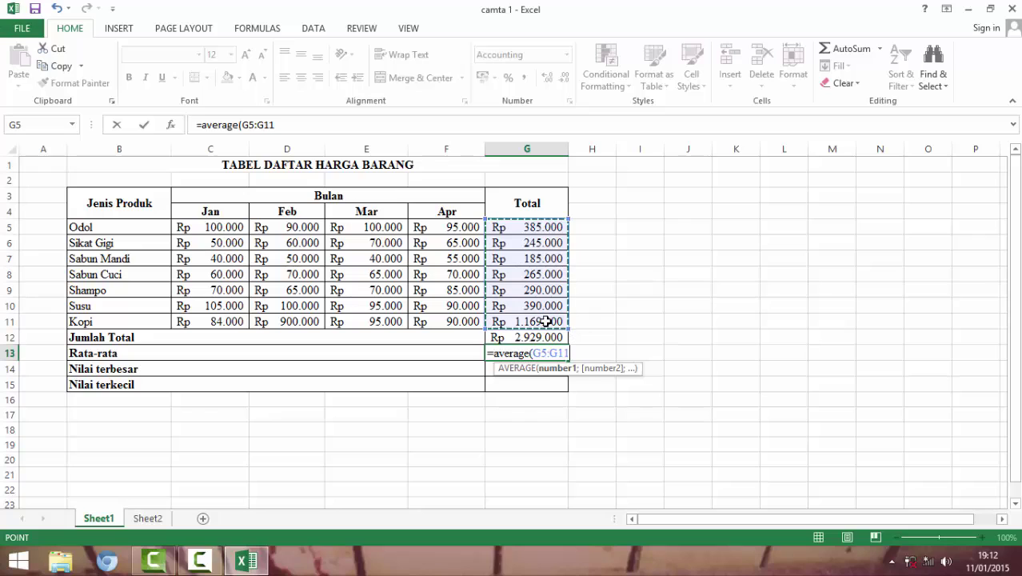
pyautogui.press('Return')
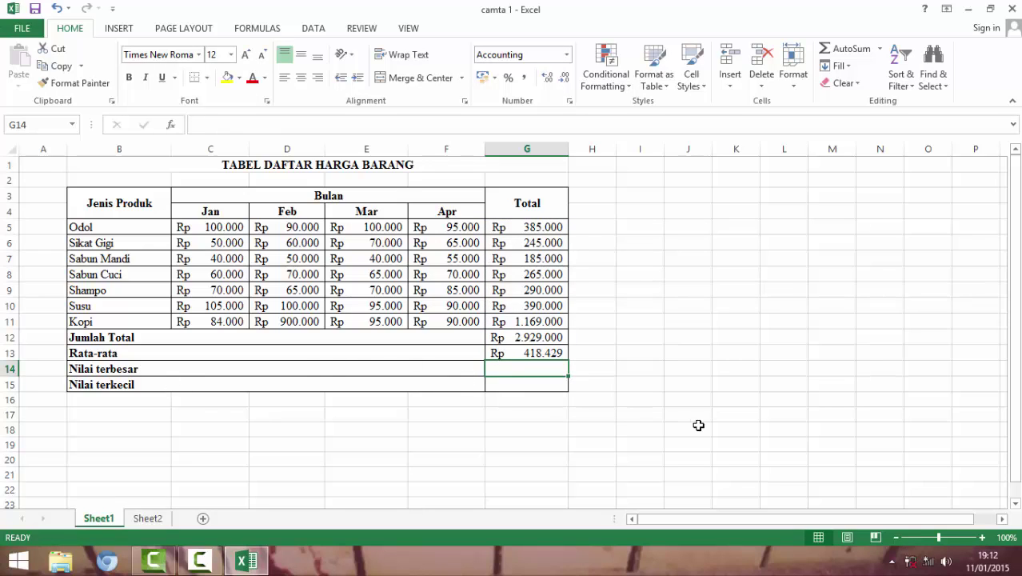
# Find the Nilai terbesar in G14 with the MAX function over G5:G11.
pyautogui.write('=')
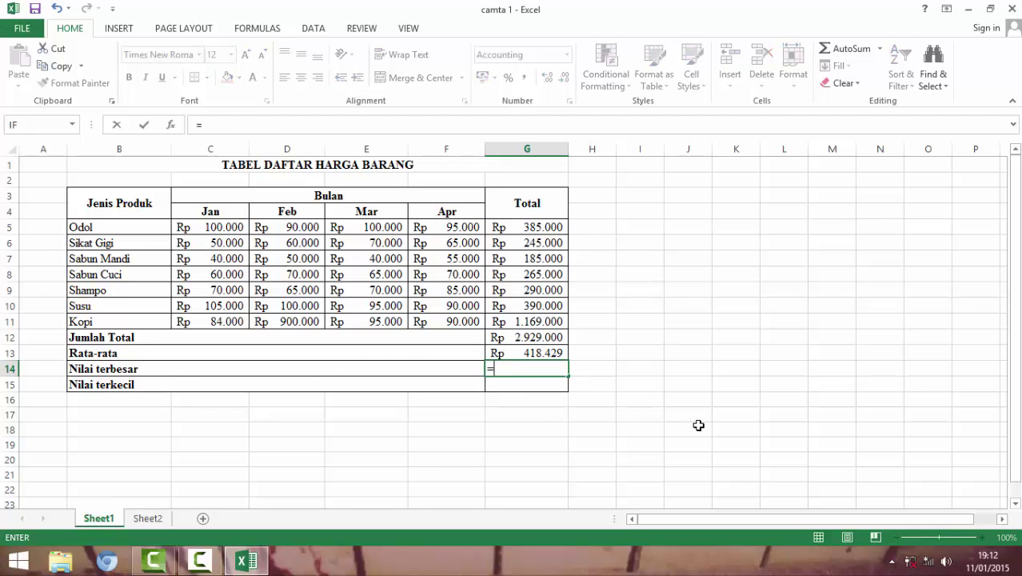
pyautogui.write('max(')
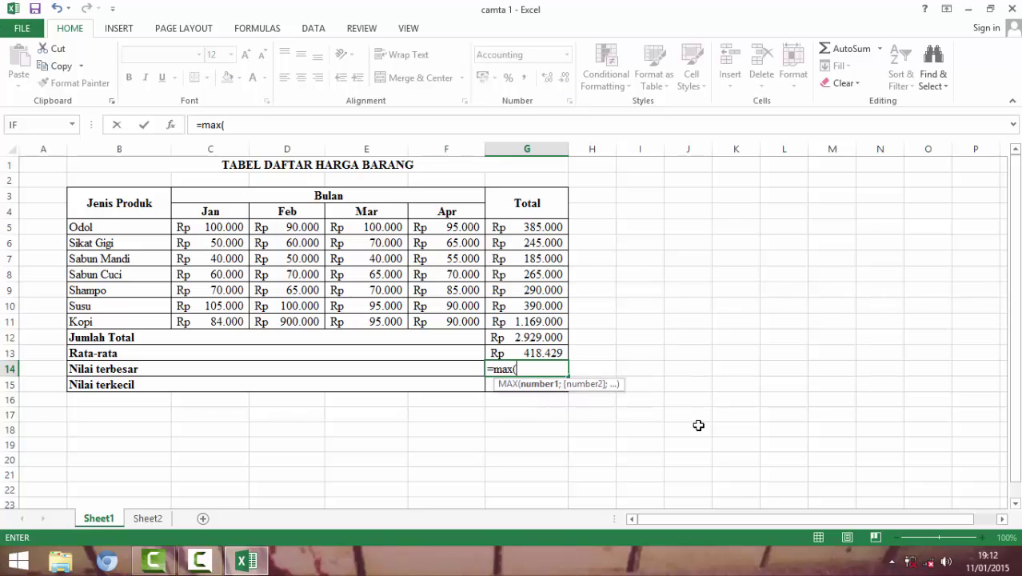
pyautogui.moveTo(553, 227); pyautogui.dragTo(549, 327)
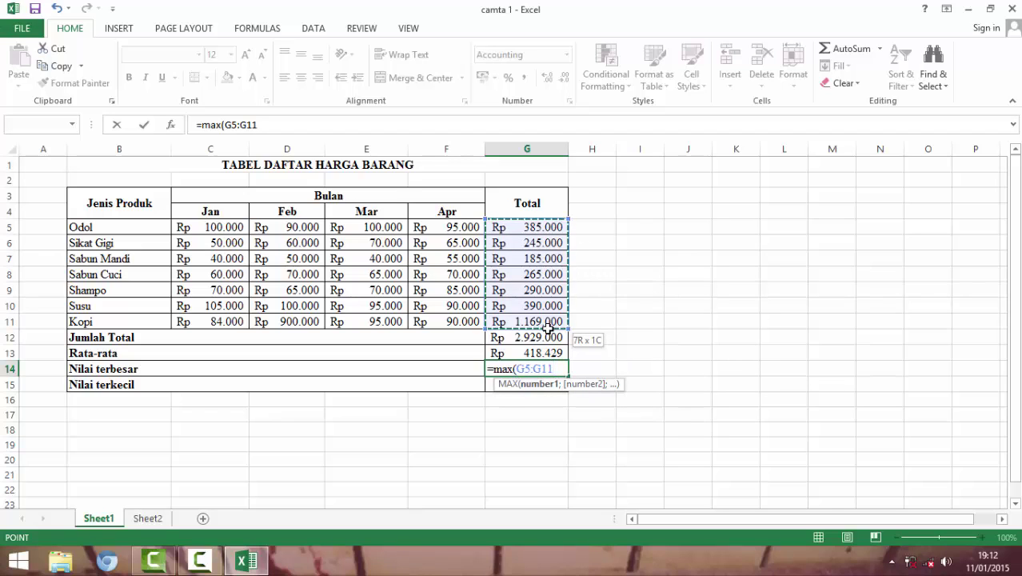
pyautogui.press('Return')
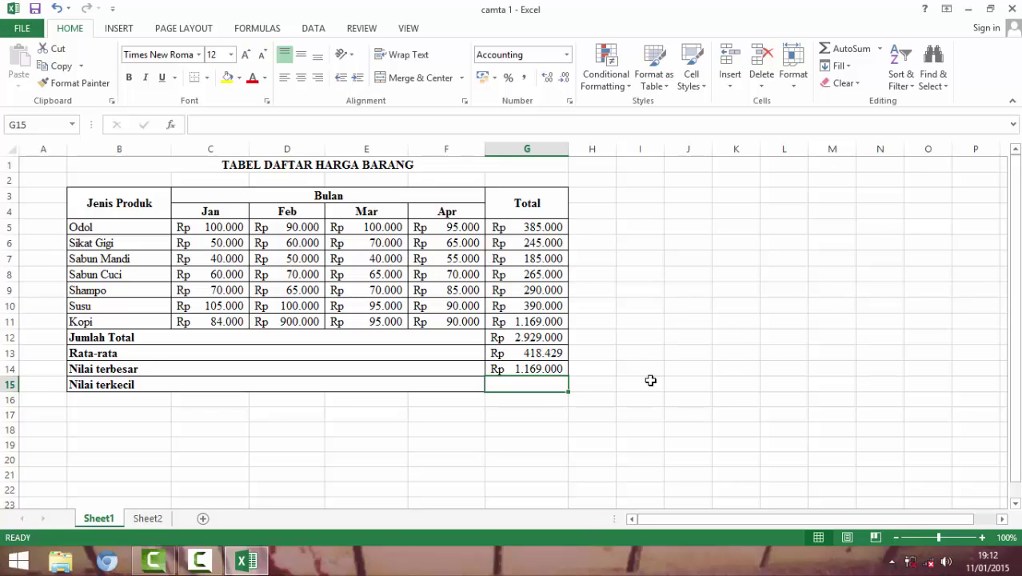
# Find the Nilai terkecil in G15 with =MIN(G5:G11) and move the selection off the table.
pyautogui.write('=min')
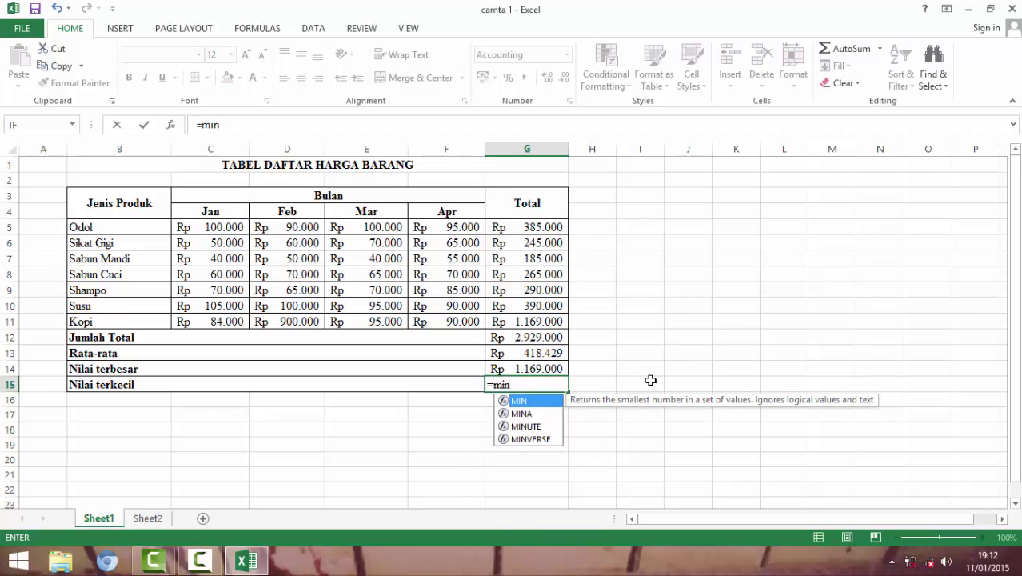
pyautogui.write('(')
pyautogui.moveTo(550, 227); pyautogui.dragTo(557, 319)
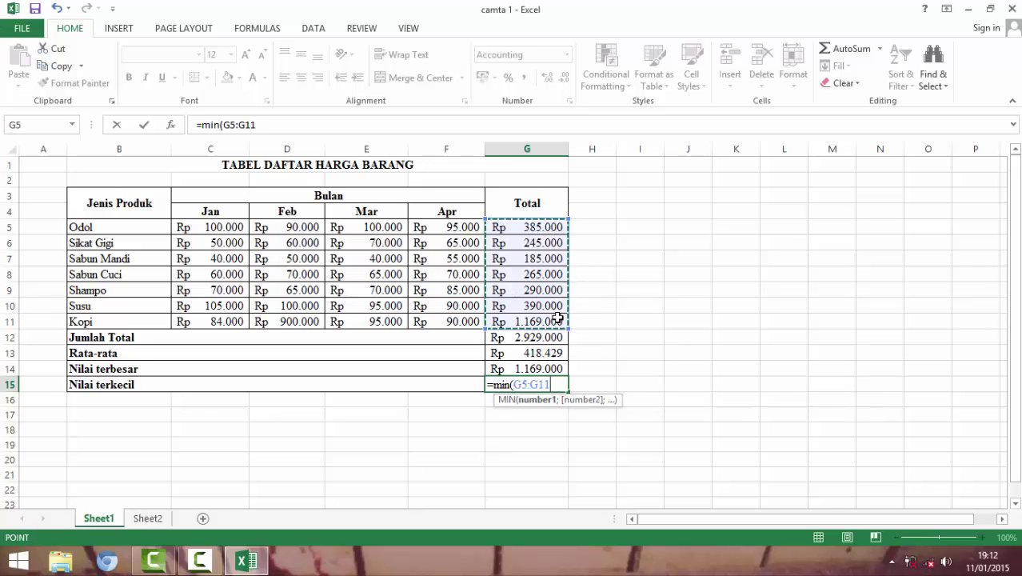
pyautogui.write(')')
pyautogui.press('Return')
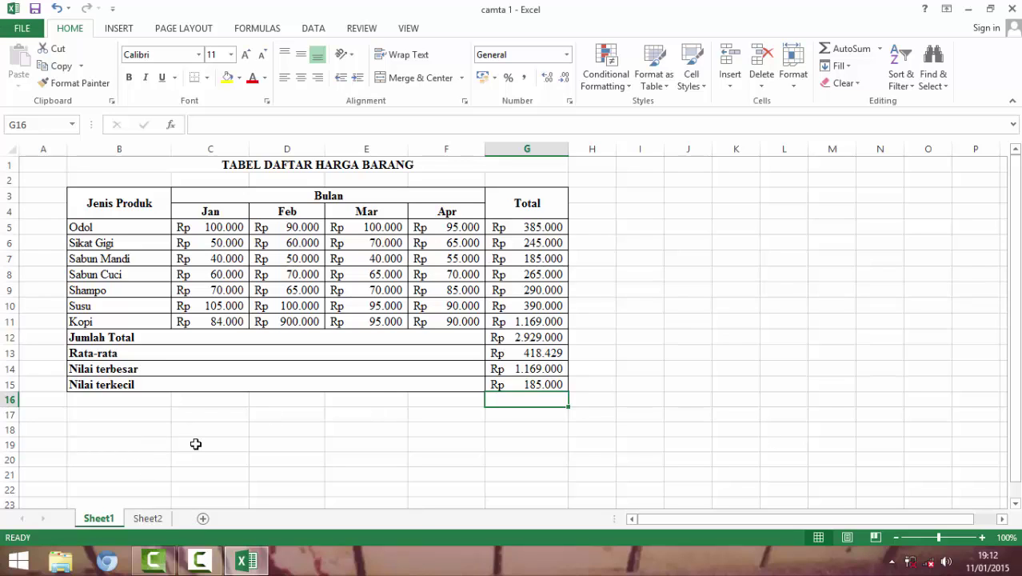
pyautogui.click(474, 432)
pyautogui.click(688, 306)
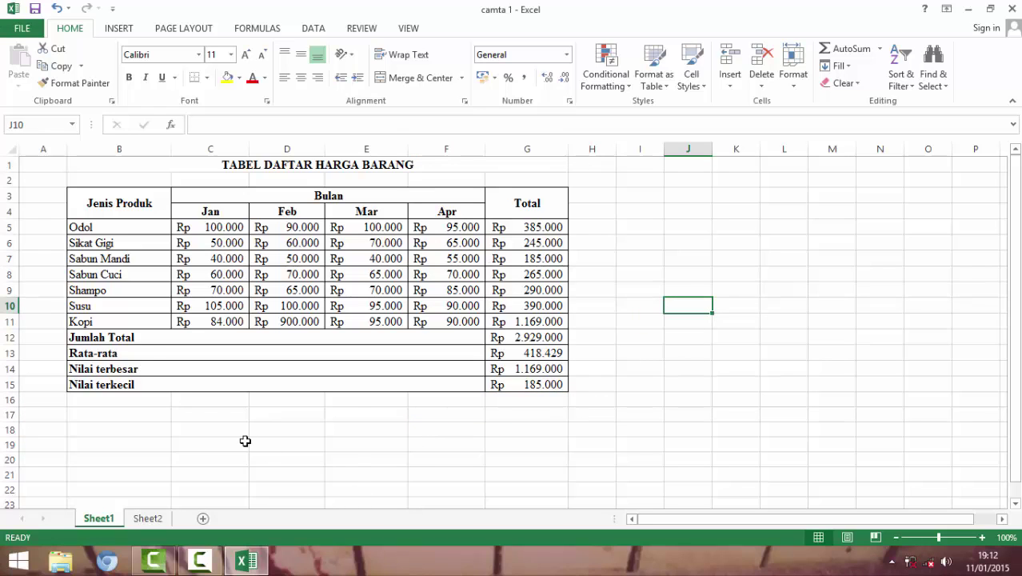
# On Sheet2, enter the formula =if(C5="P";"Pria";"Wanita") in F5, the first Jenis Kelamin cell.
pyautogui.click(154, 520)
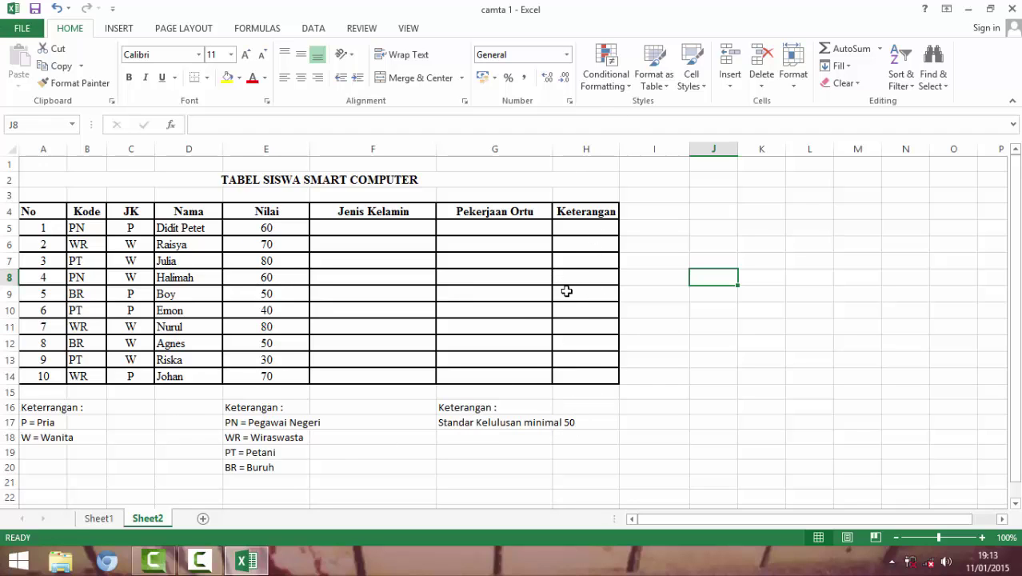
pyautogui.click(352, 227)
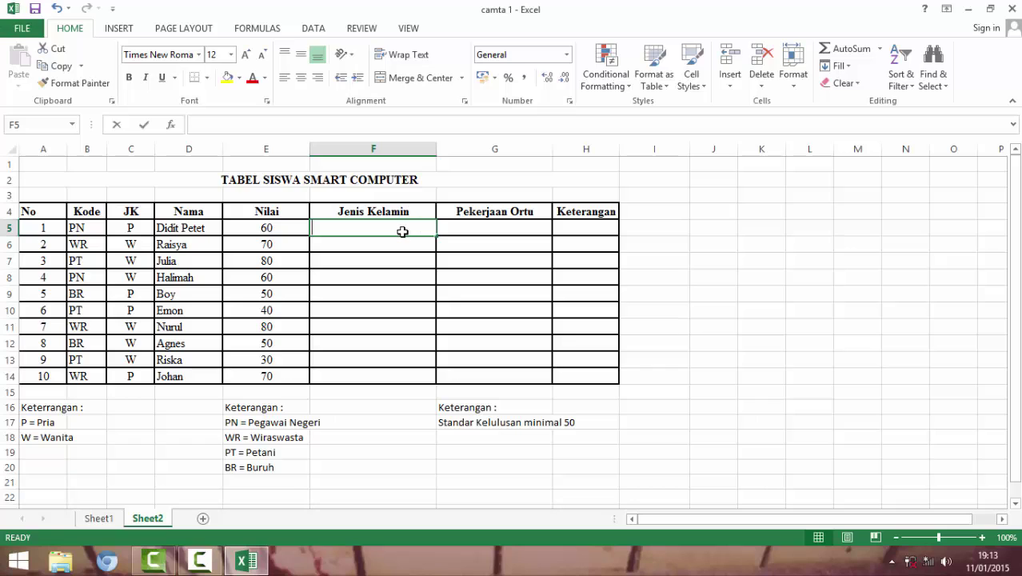
pyautogui.write('=if')
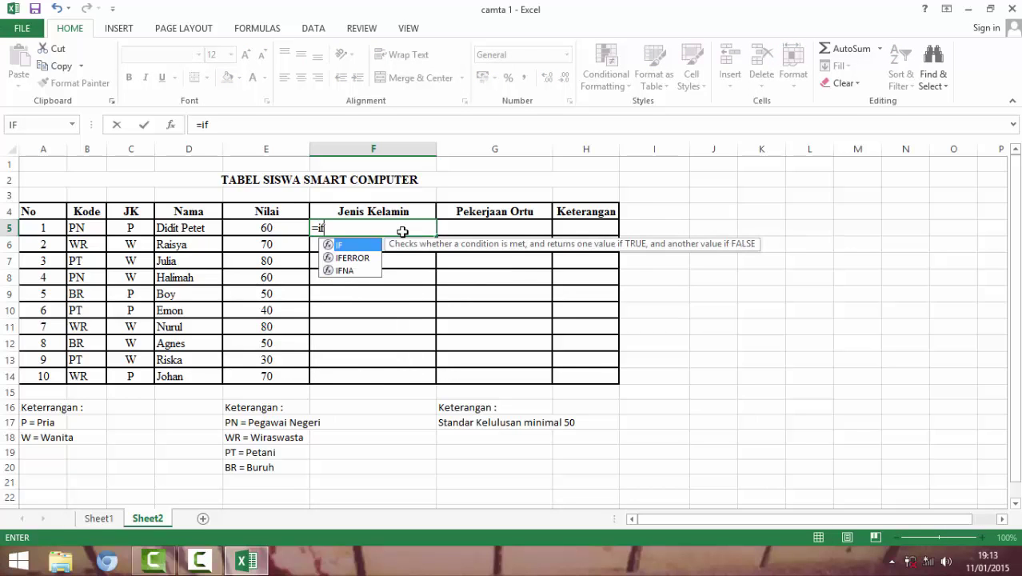
pyautogui.write('(')
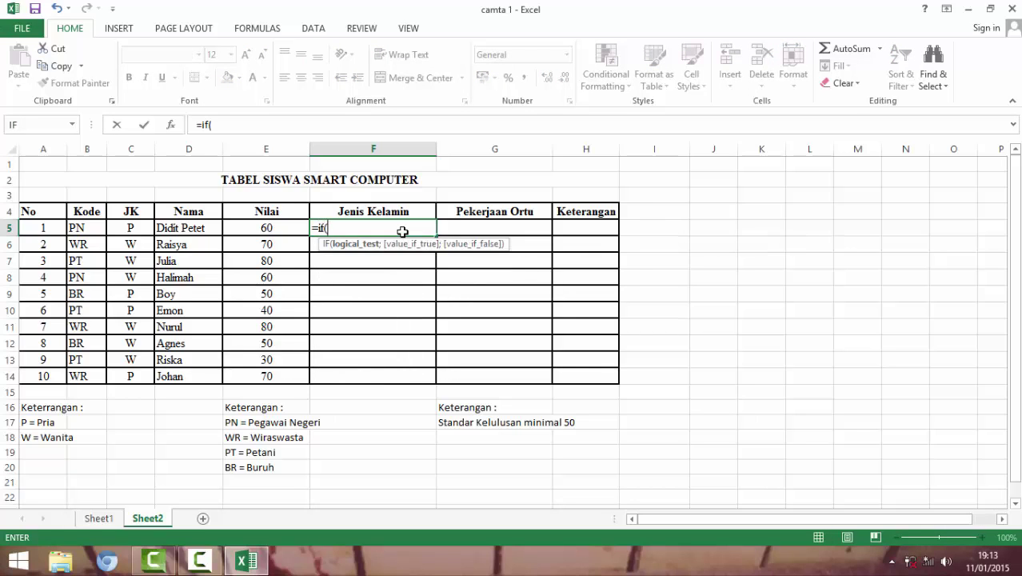
pyautogui.click(134, 230)
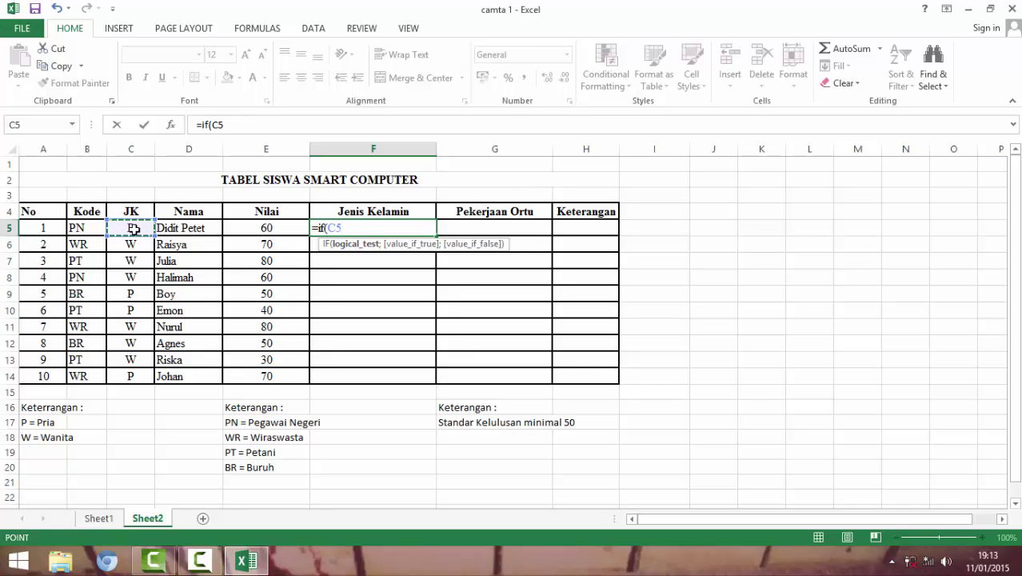
pyautogui.write('="P')
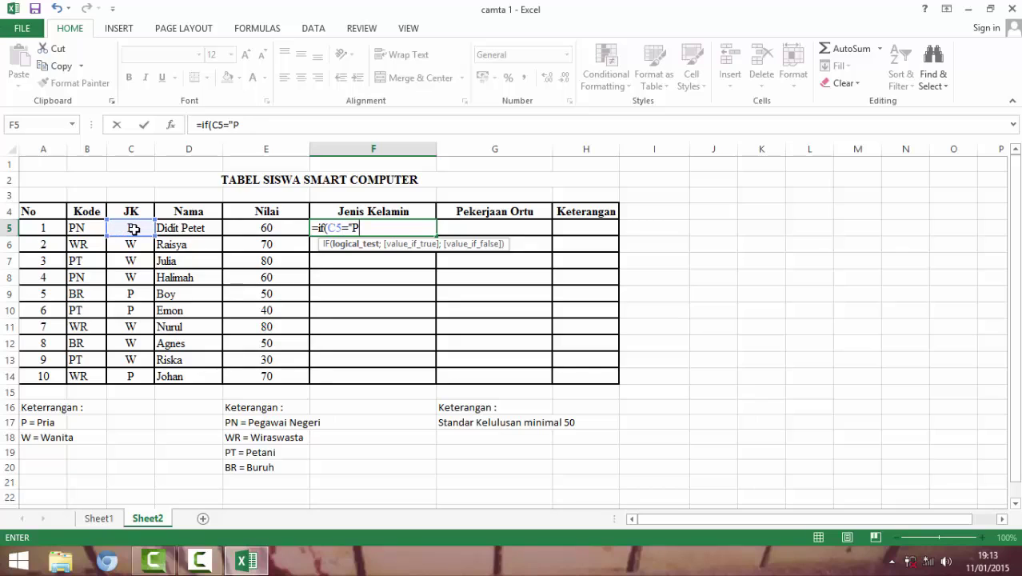
pyautogui.write('";"Pria')
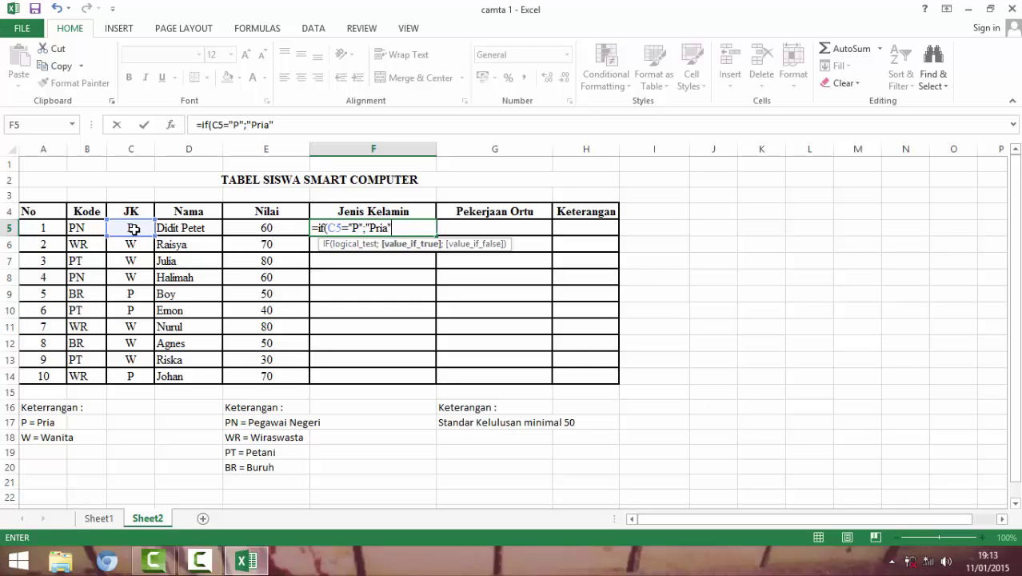
pyautogui.write(';')
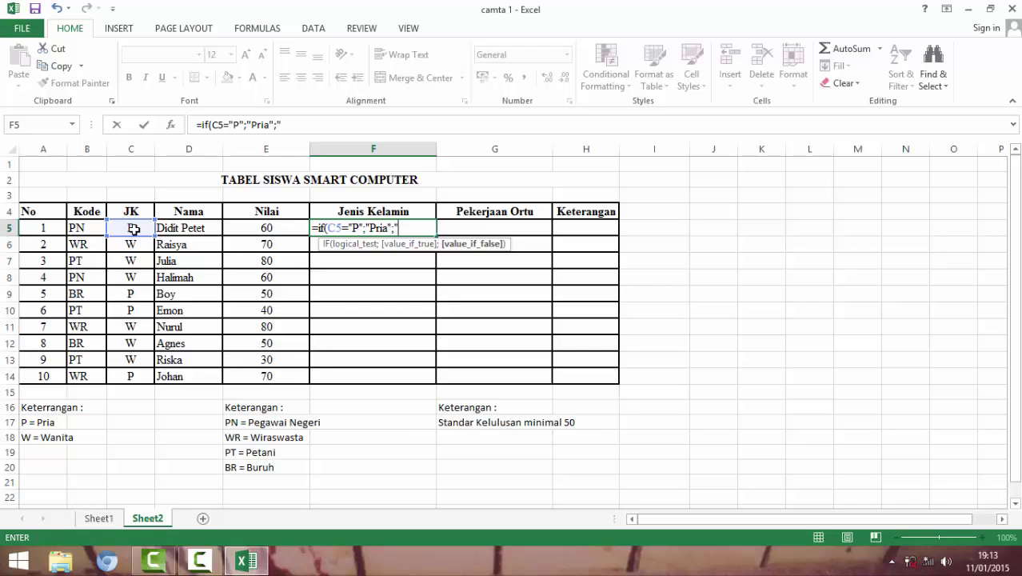
pyautogui.write('"Wanita')
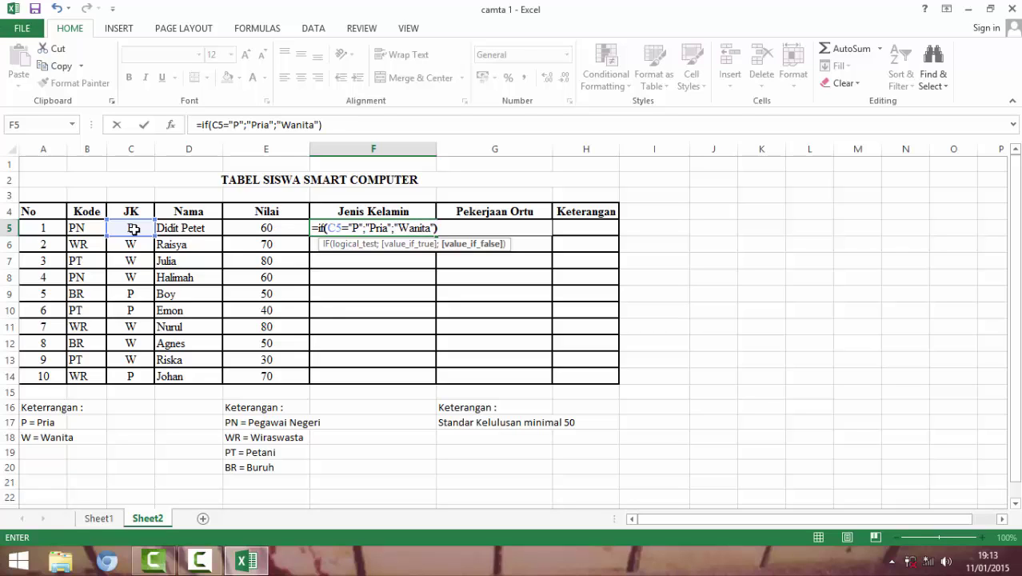
pyautogui.write(')')
pyautogui.press('Return')
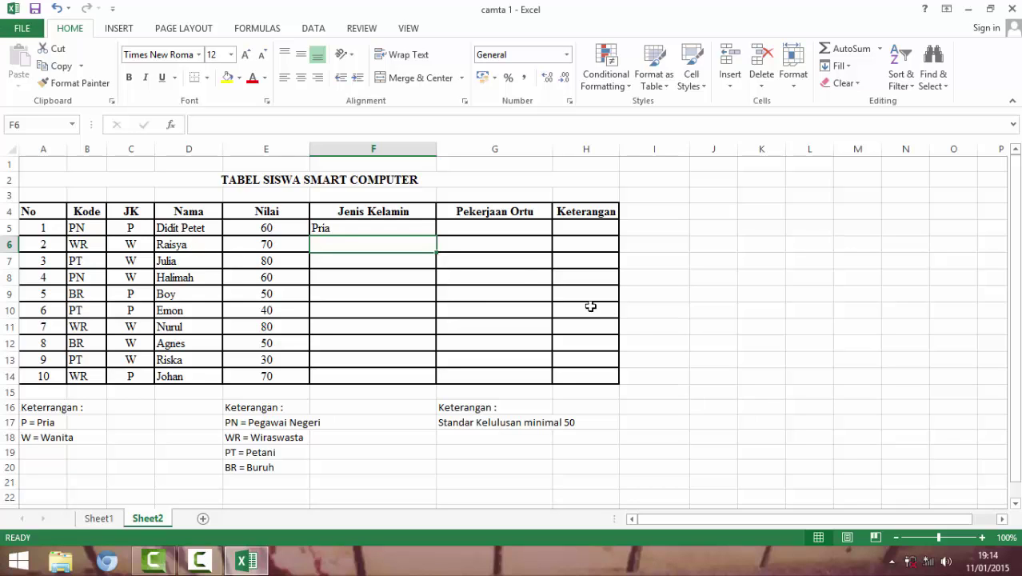
# Fill the Jenis Kelamin formula from F5 down through F14 and move the selection off the table.
pyautogui.click(395, 229)
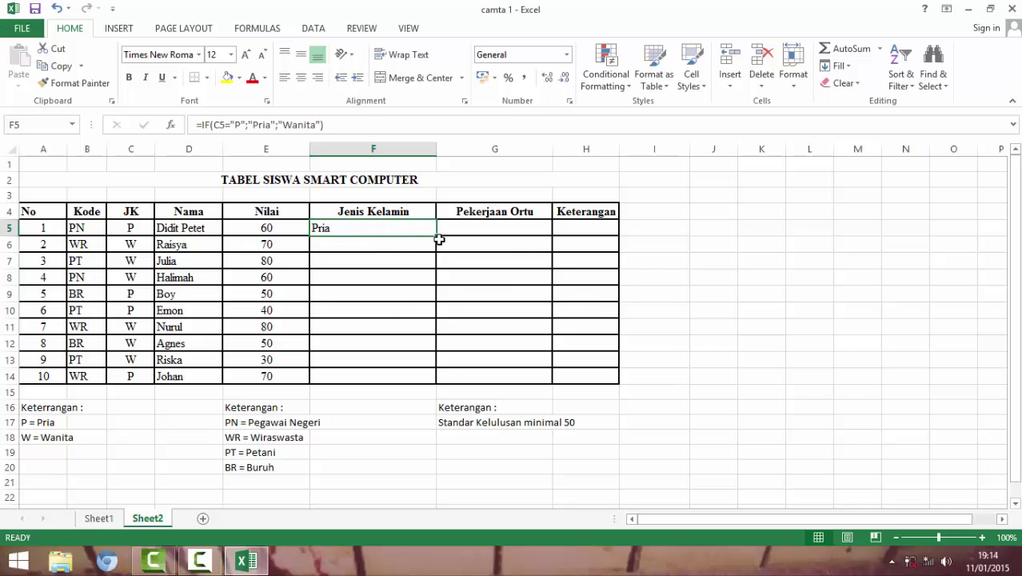
pyautogui.moveTo(435, 235); pyautogui.dragTo(426, 392)
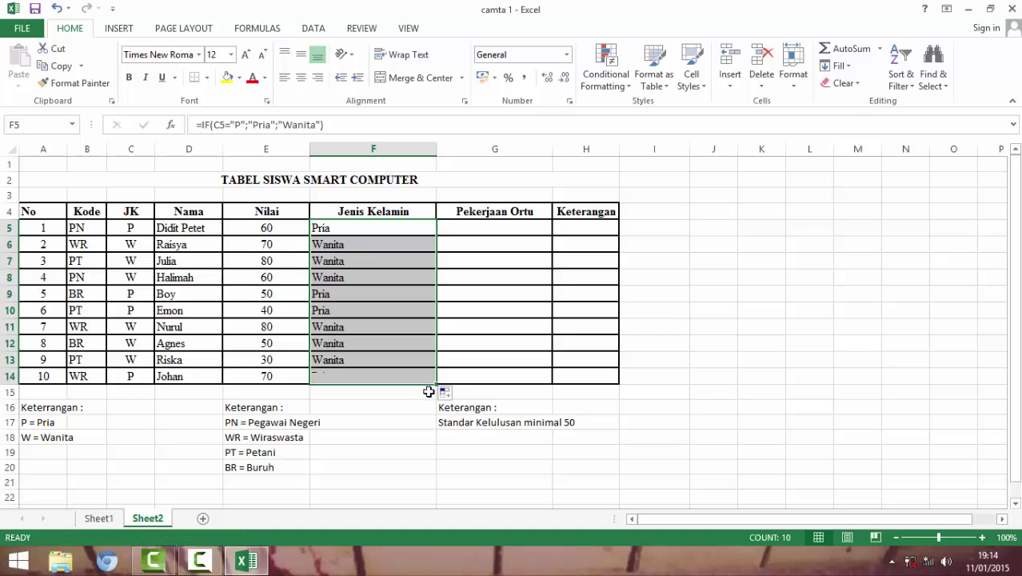
pyautogui.click(464, 482)
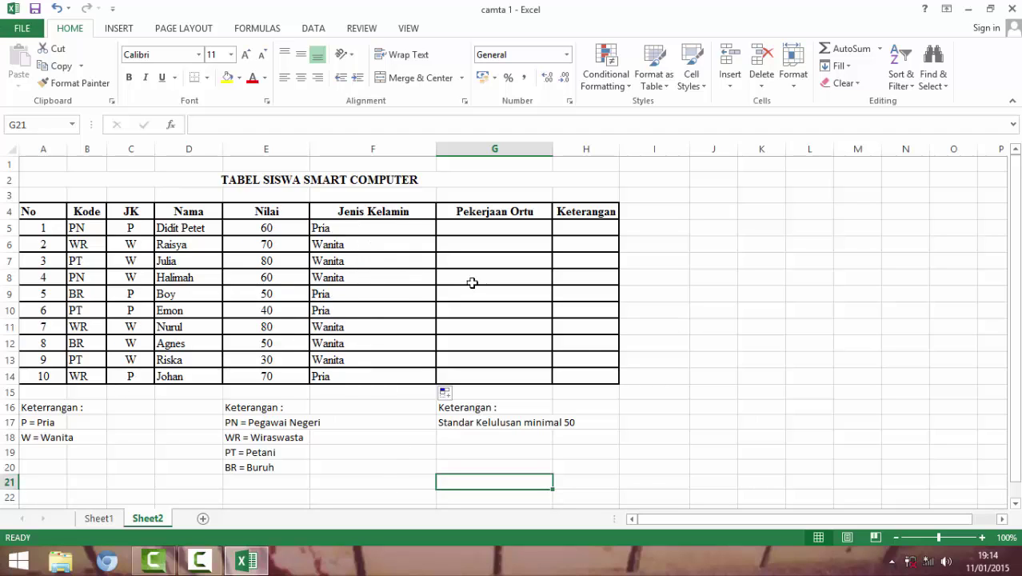
# Begin the Pekerjaan Ortu formula in G5 with an IF that returns "Pegawai Negeri" when B5 equals "pn".
pyautogui.click(481, 226)
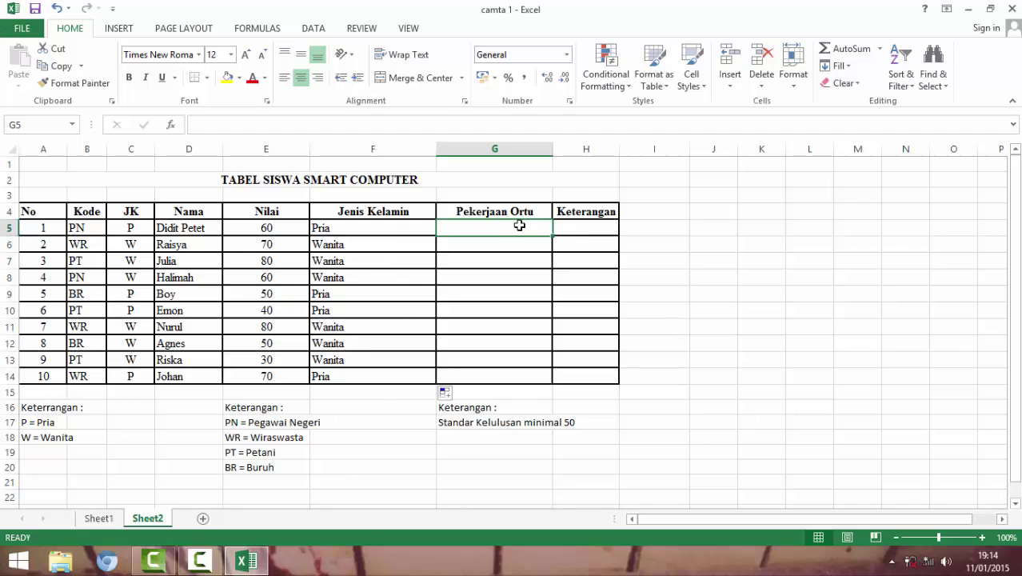
pyautogui.write('=if')
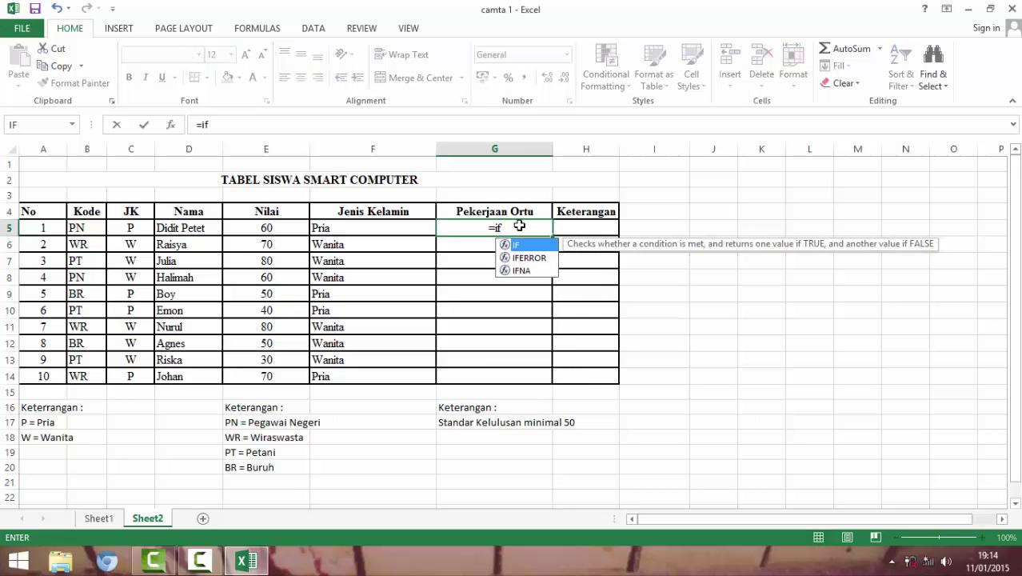
pyautogui.write('(')
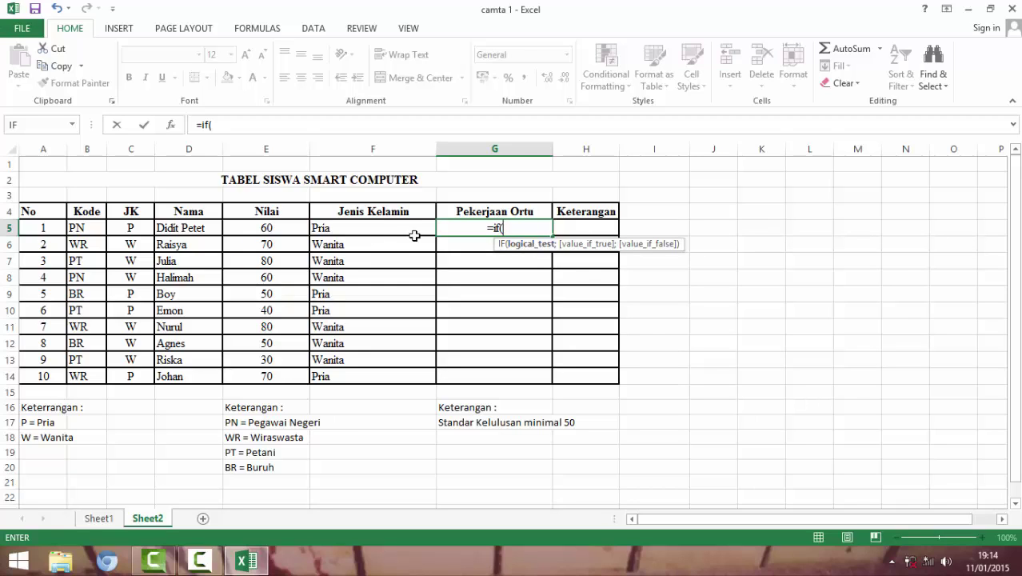
pyautogui.click(90, 230)
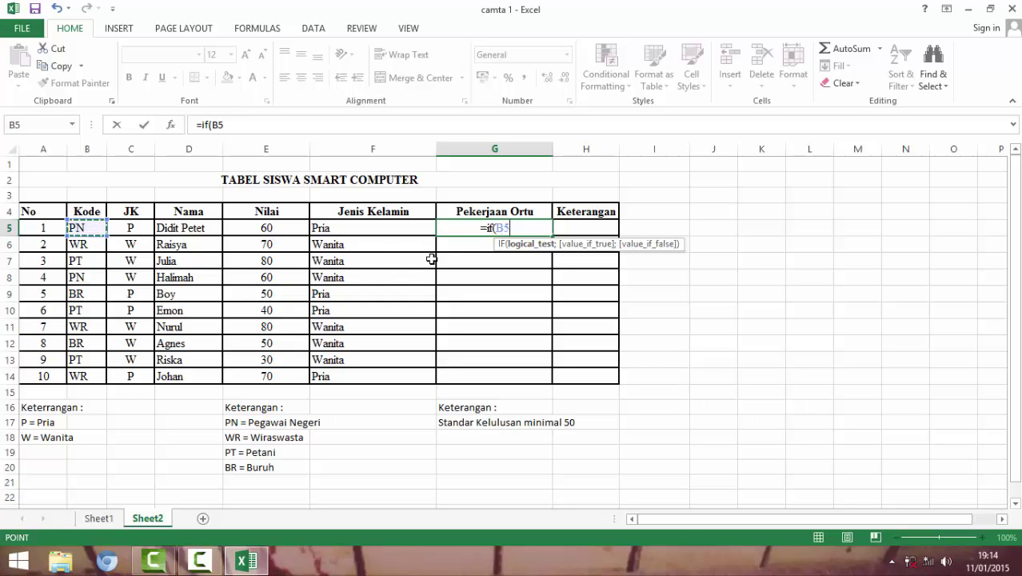
pyautogui.write('=')
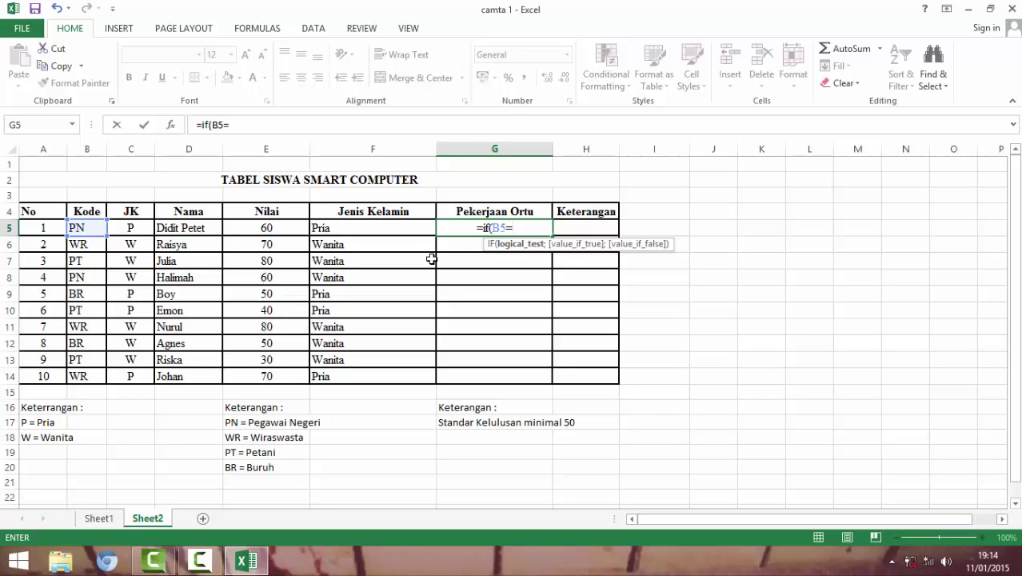
pyautogui.write('"pn"')
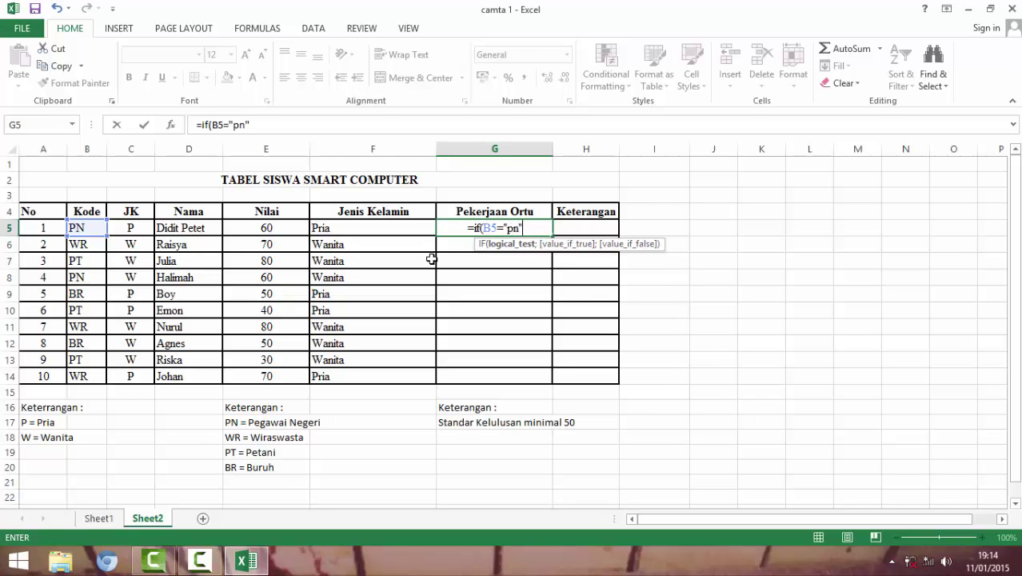
pyautogui.write(';"Peg')
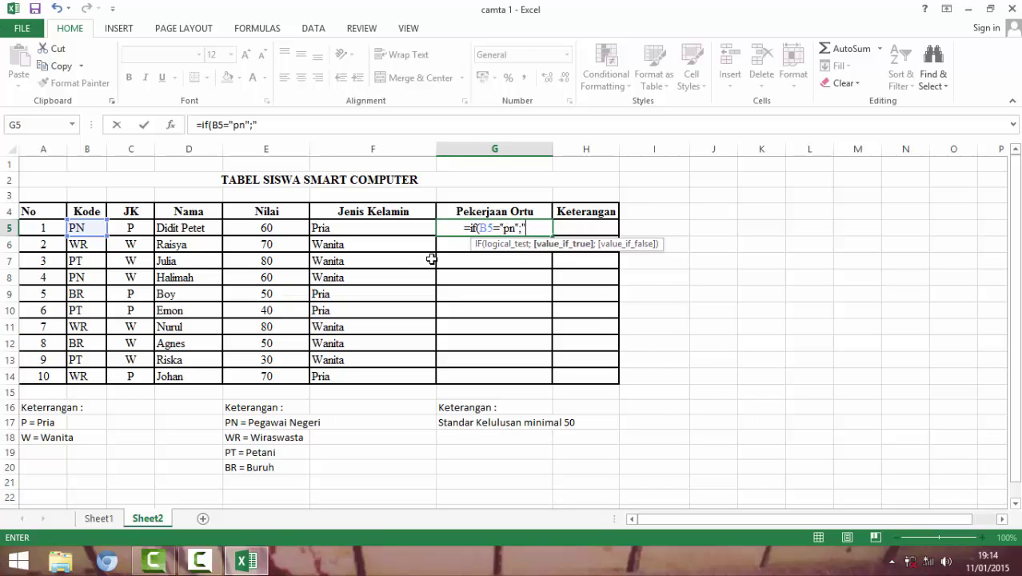
pyautogui.write('a')
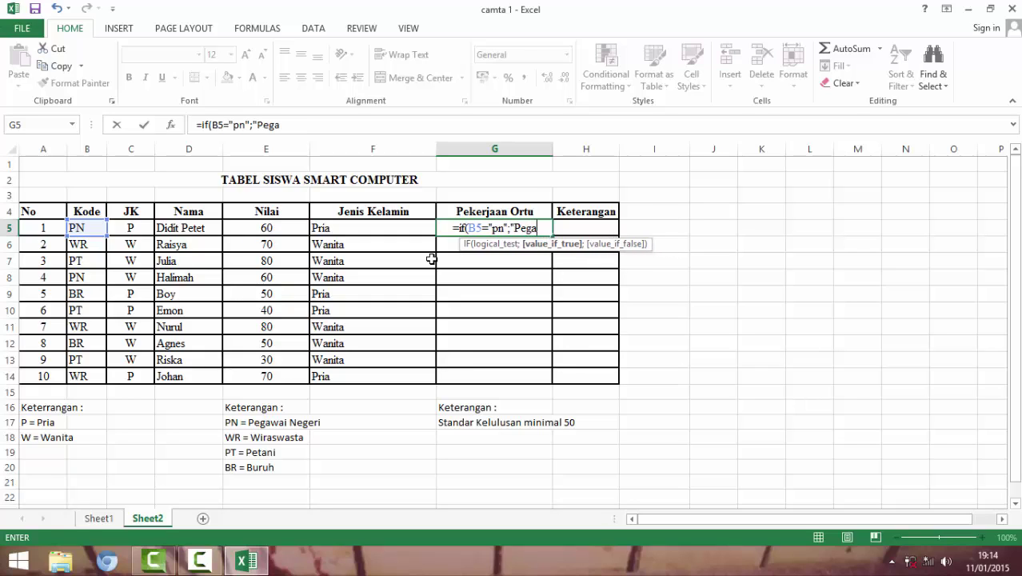
pyautogui.write('wai N')
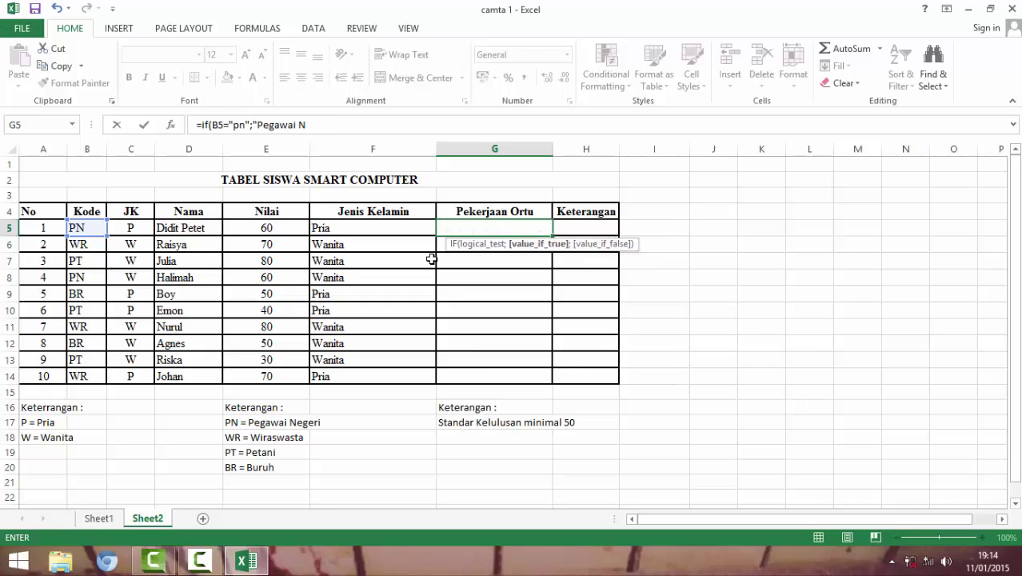
pyautogui.write('egeri"')
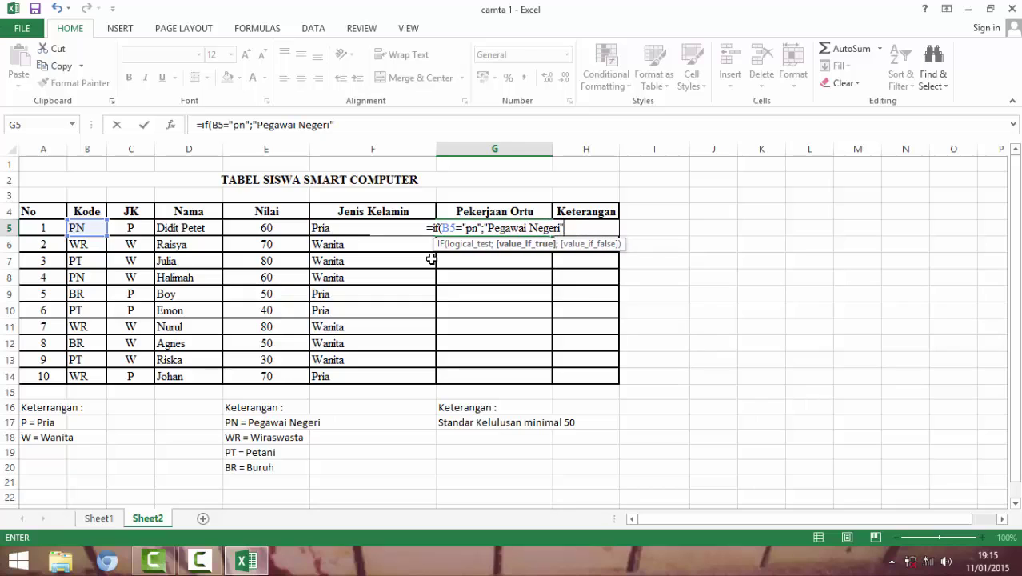
# Add a nested IF to the G5 formula as its false value, returning "Wiraswasta" when B5 equals "wr".
pyautogui.write(';')
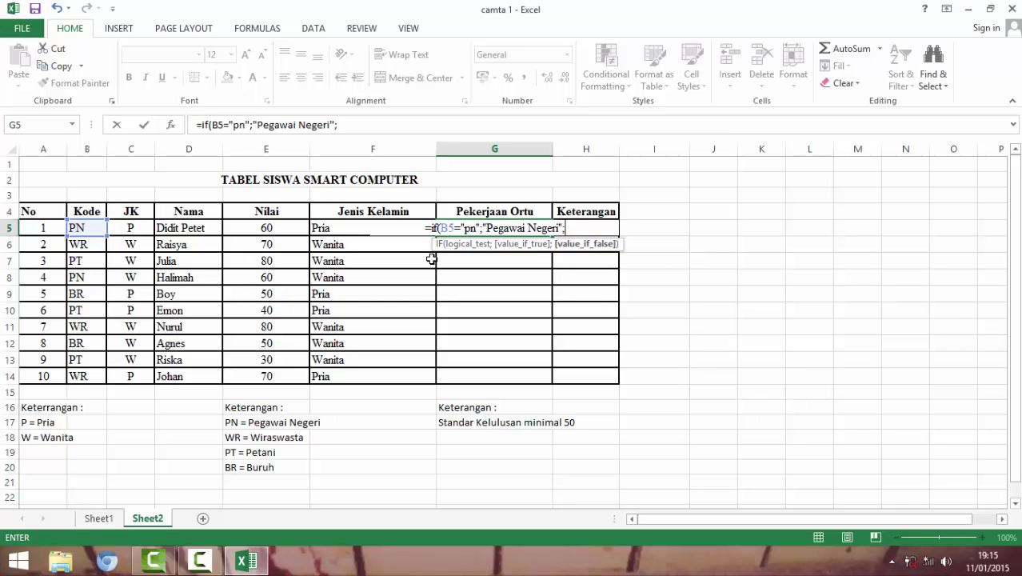
pyautogui.write('i')
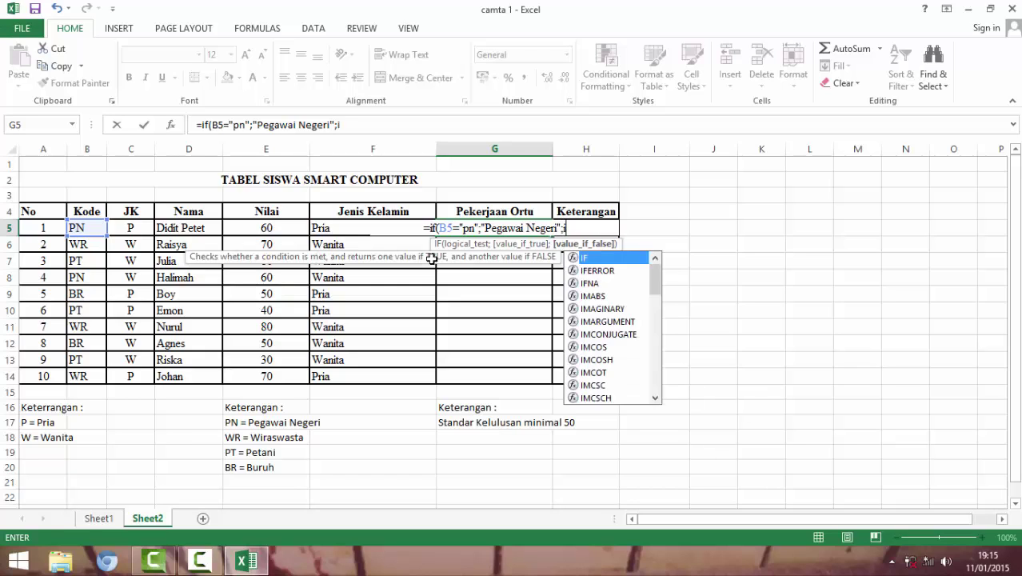
pyautogui.write('f(')
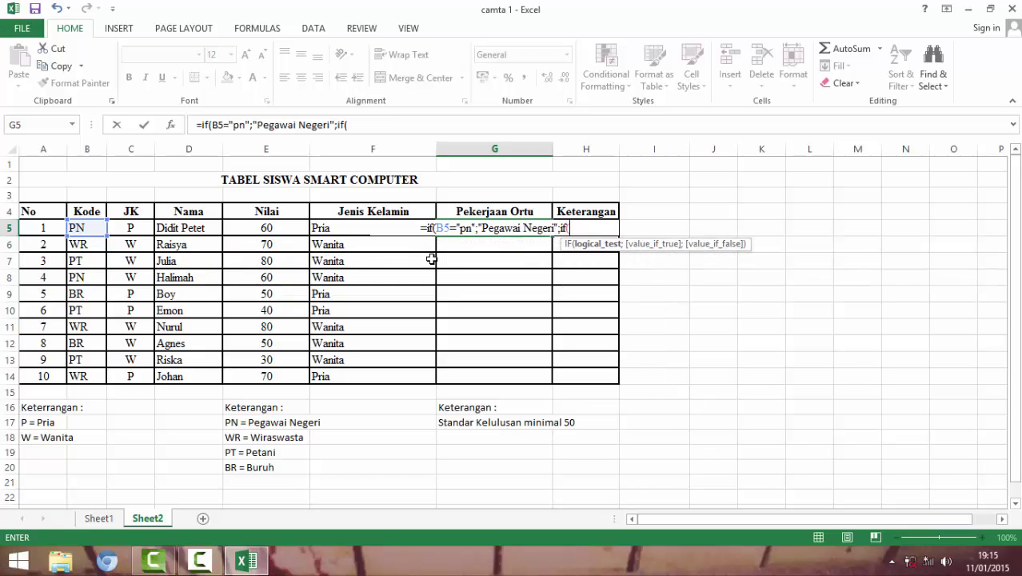
pyautogui.click(98, 228)
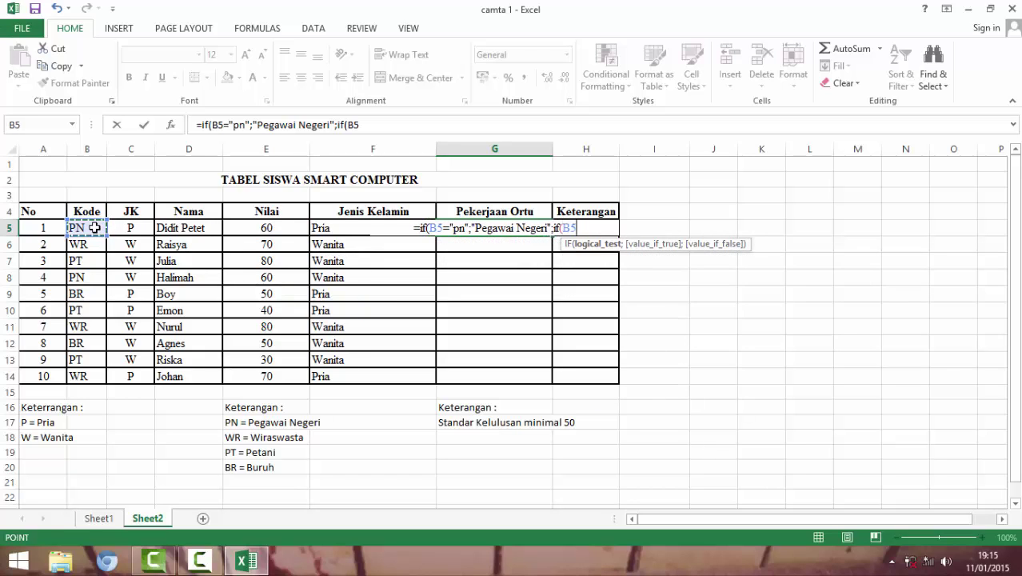
pyautogui.write('=')
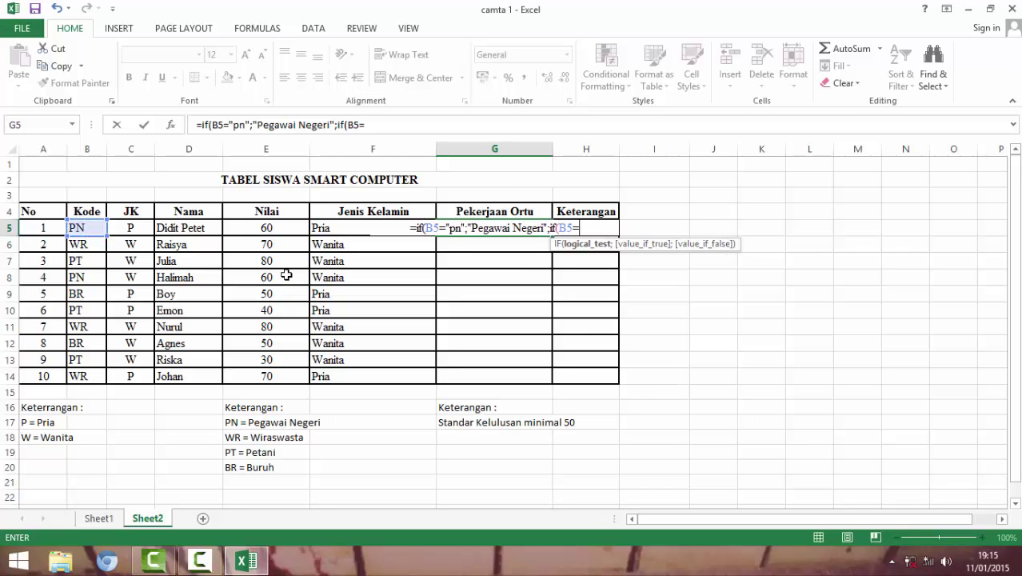
pyautogui.write('"')
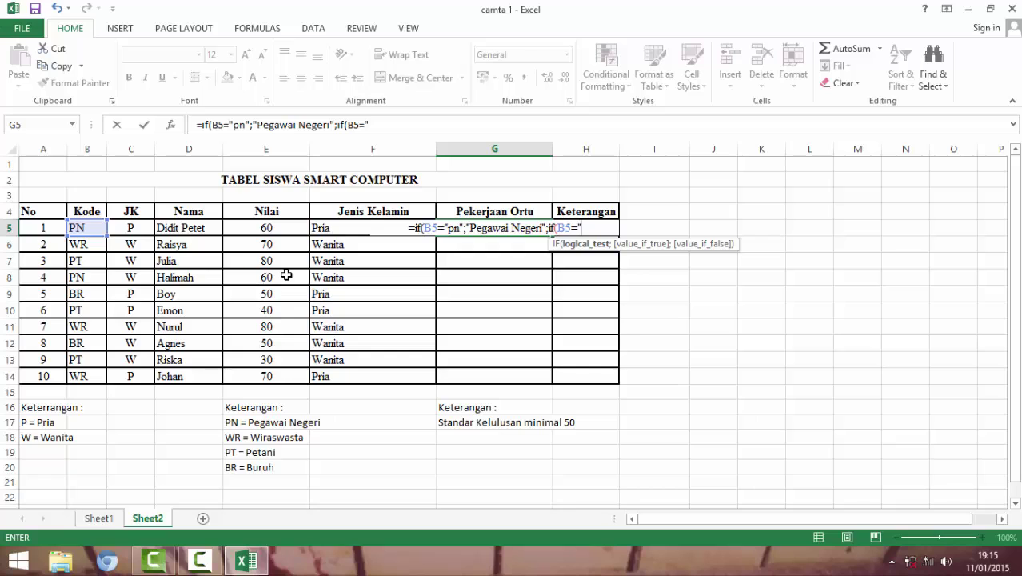
pyautogui.write('wr"')
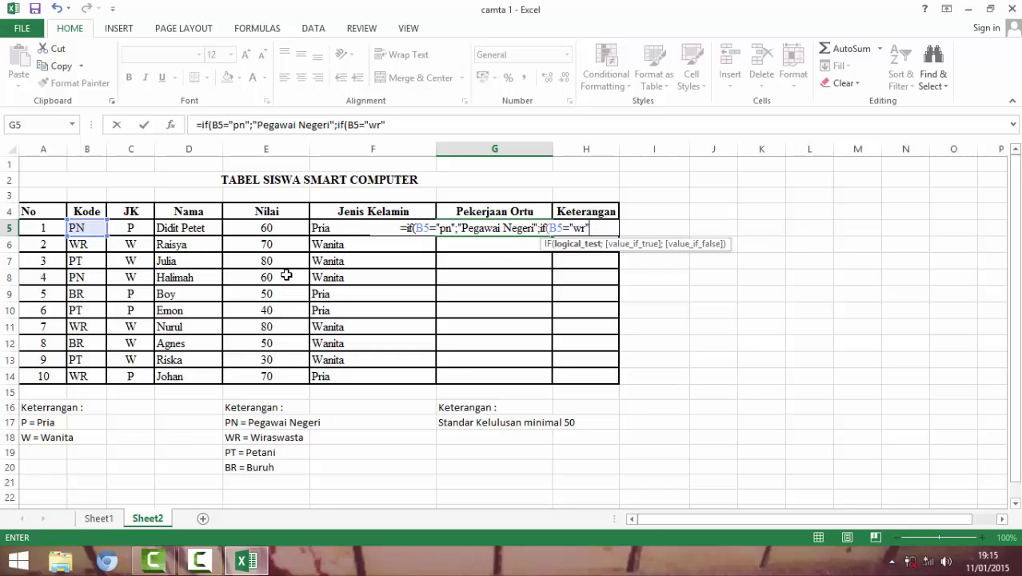
pyautogui.write(';"')
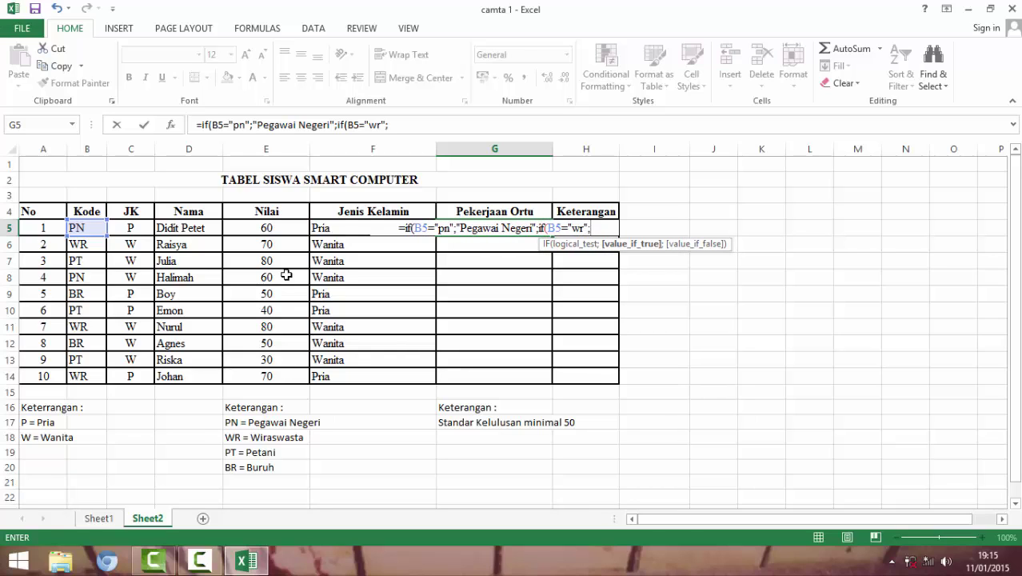
pyautogui.write('W')
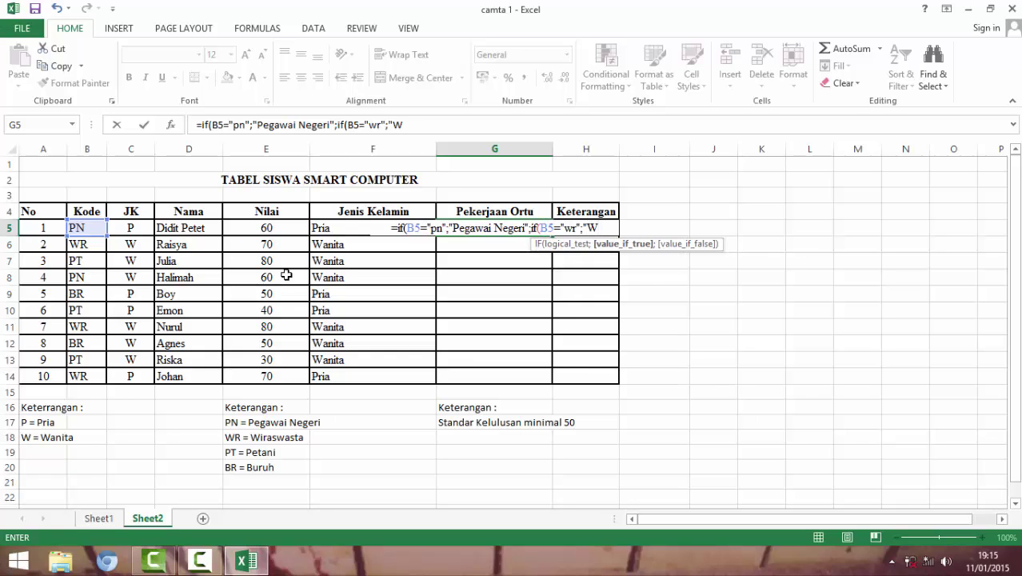
pyautogui.write('iraw')
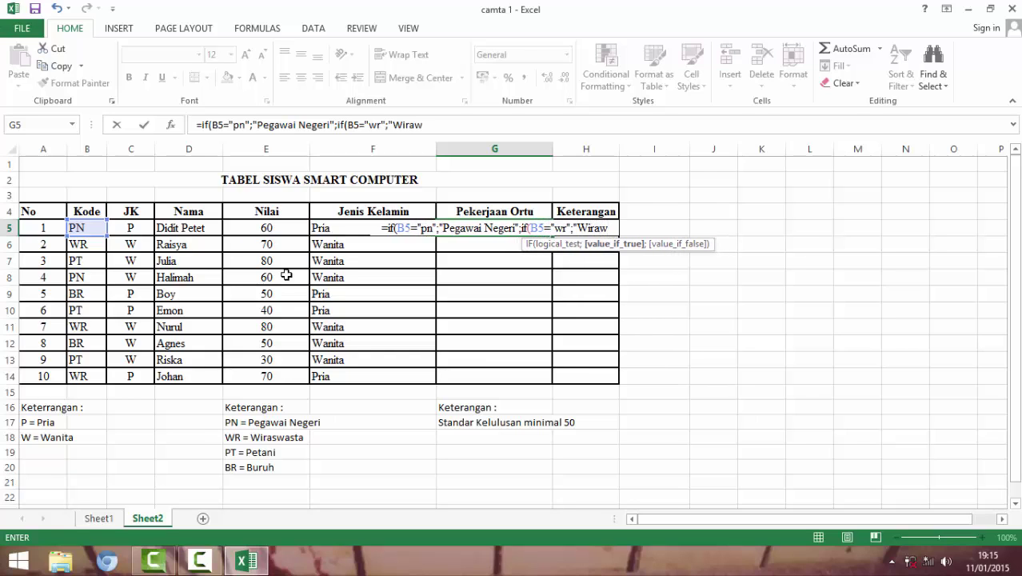
pyautogui.press('BackSpace')
pyautogui.write('swast')
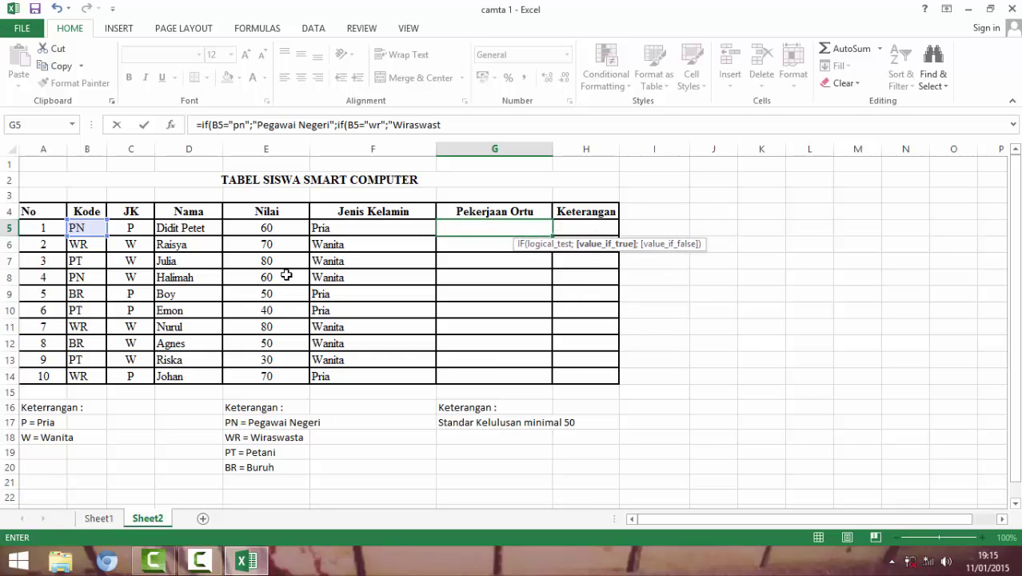
pyautogui.write('a"')
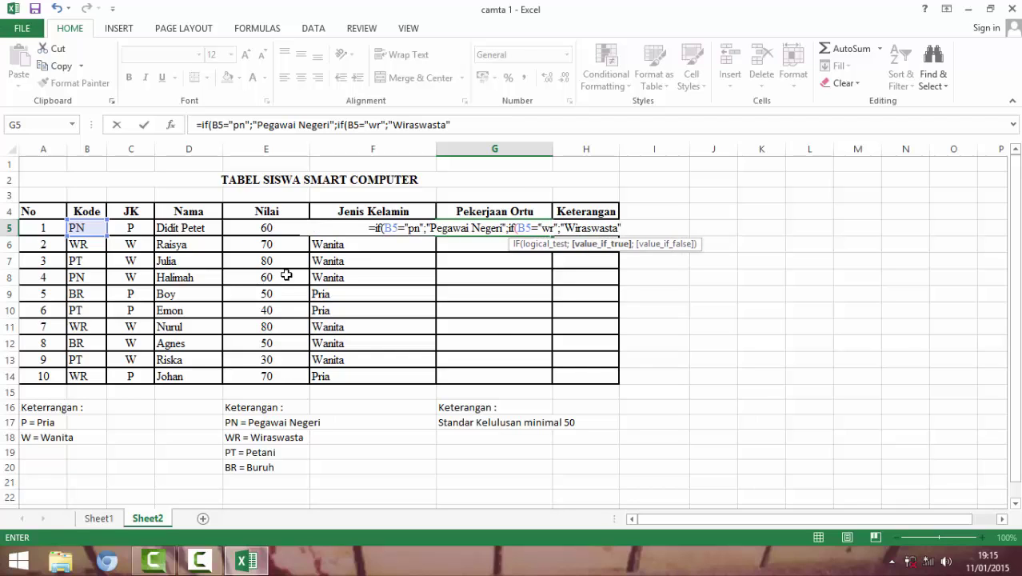
# Add a third nested IF to the G5 formula as the false value, returning "Petani" when B5 equals "pt".
pyautogui.write(';')
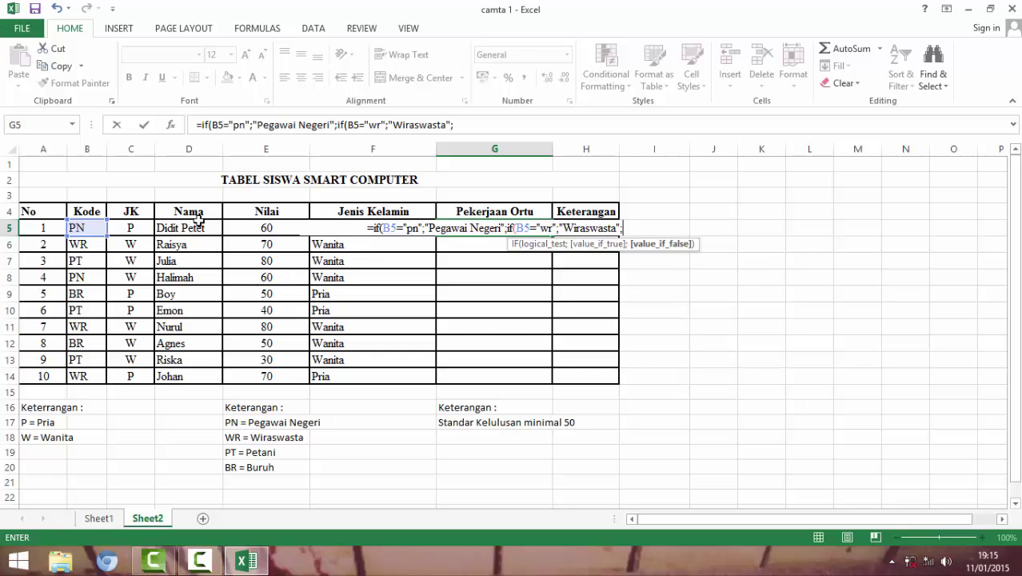
pyautogui.click(80, 228)
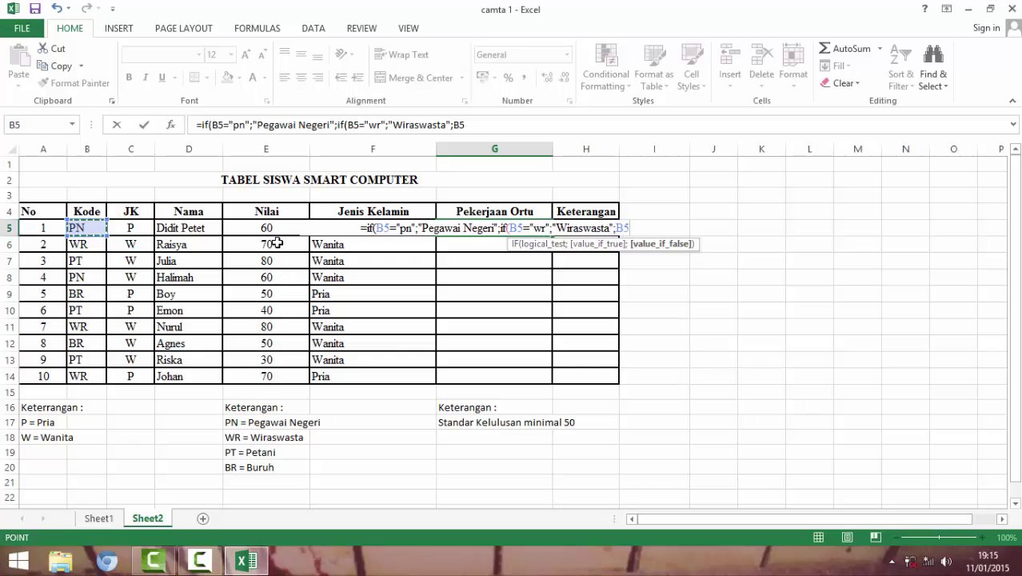
pyautogui.press('BackSpace')
pyautogui.press('BackSpace')
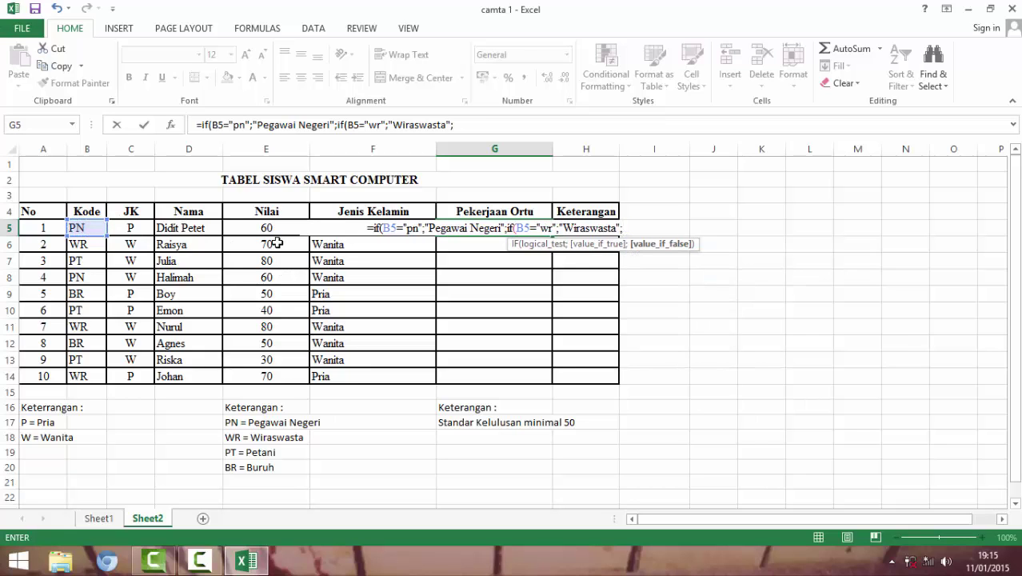
pyautogui.write('if')
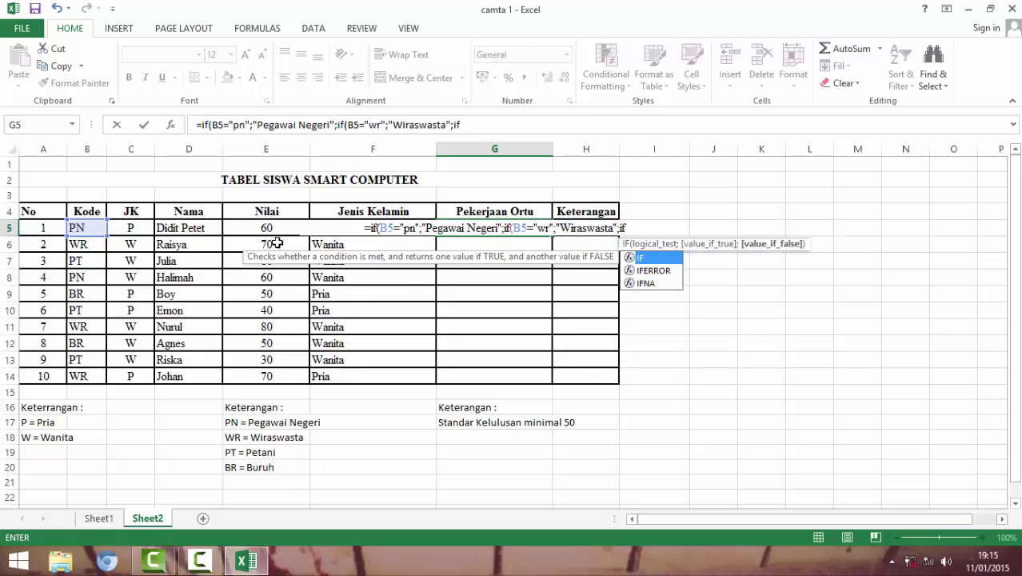
pyautogui.write('(')
pyautogui.click(92, 228)
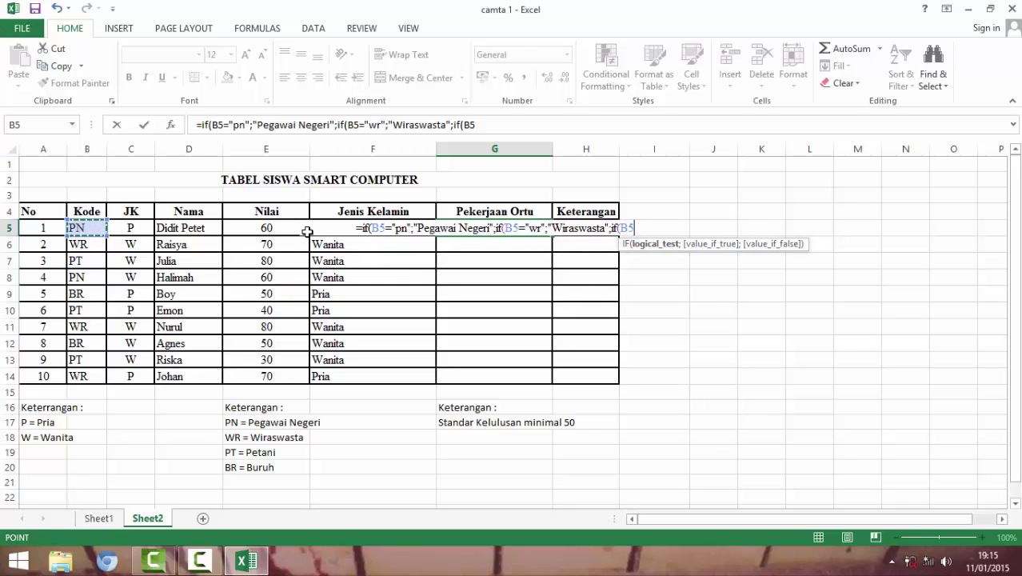
pyautogui.write('=')
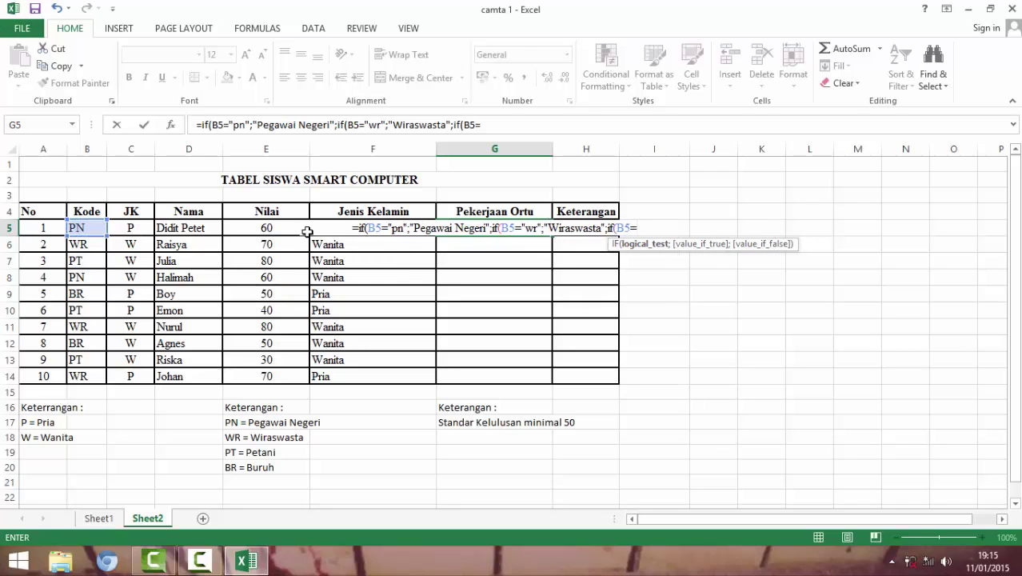
pyautogui.write('"')
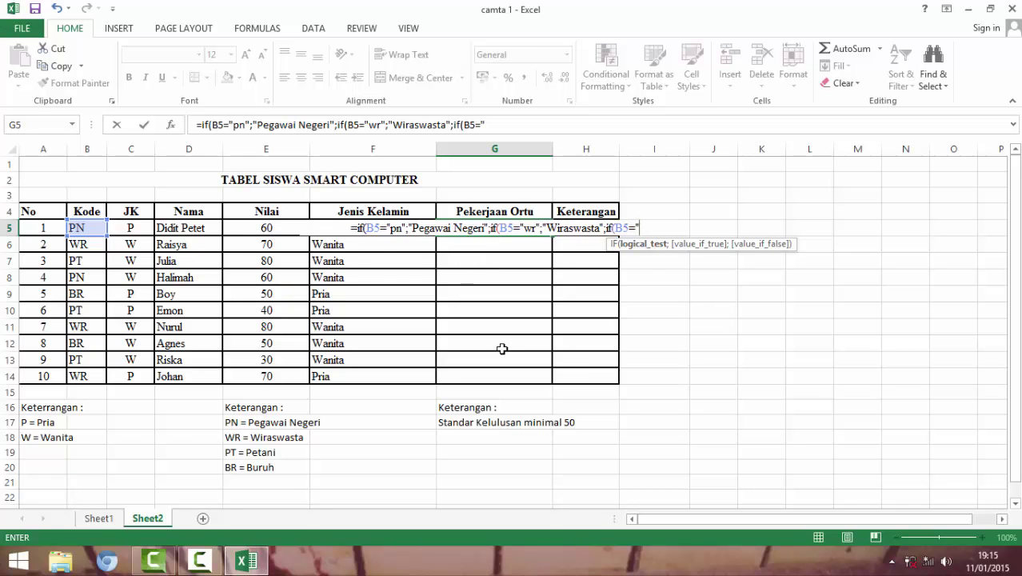
pyautogui.write('pt"')
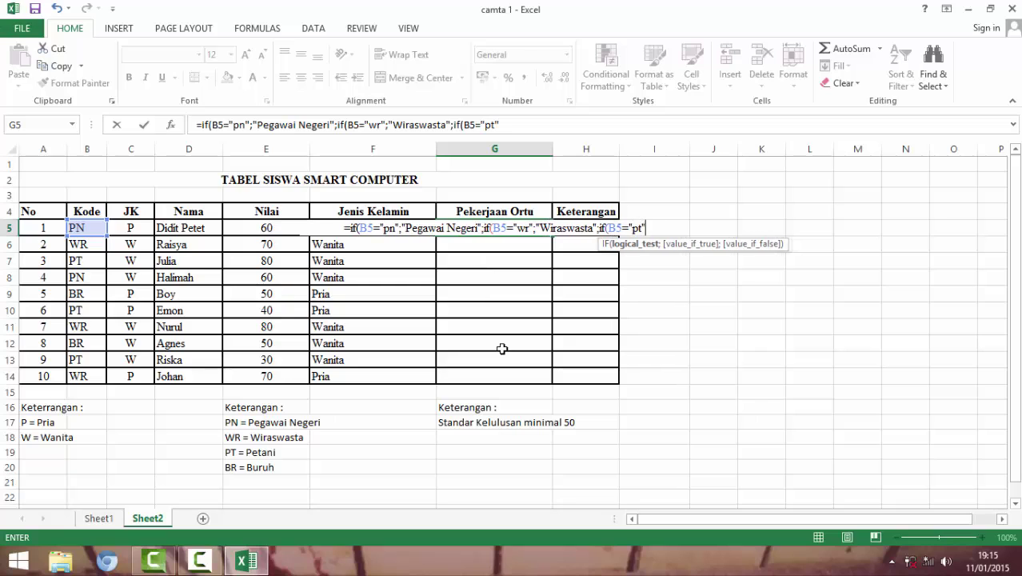
pyautogui.write(';"')
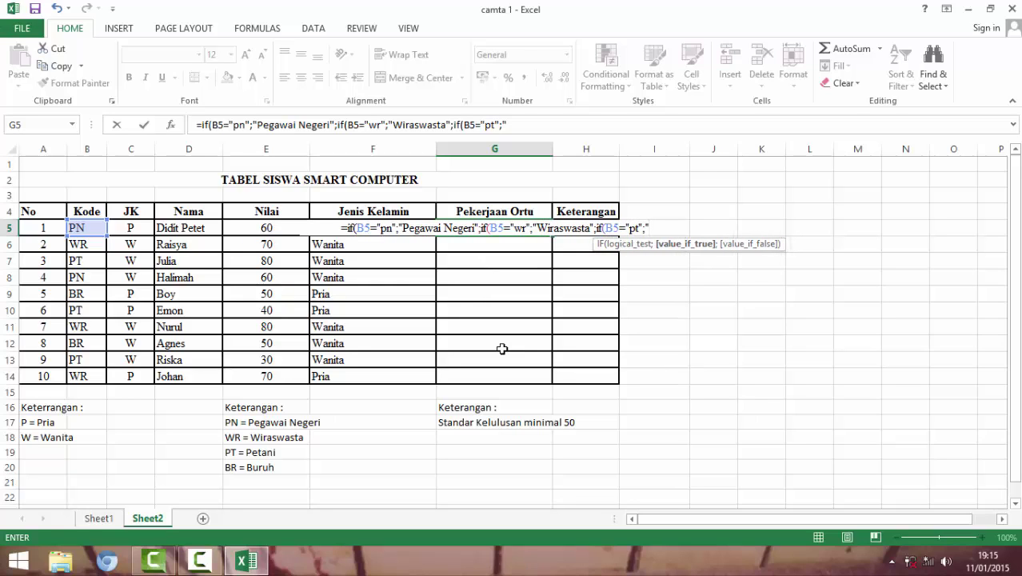
pyautogui.write('Petan')
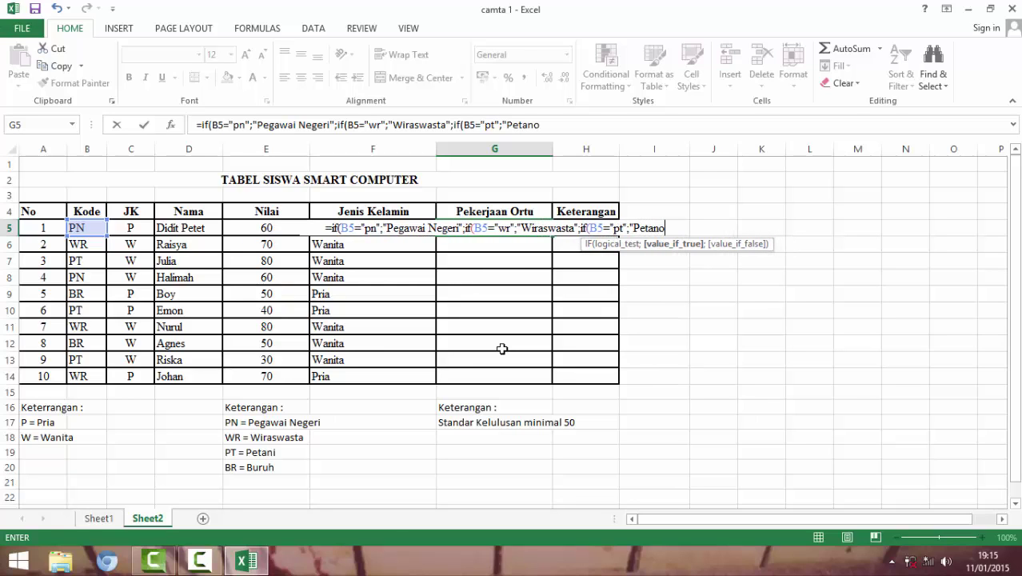
pyautogui.write('i')
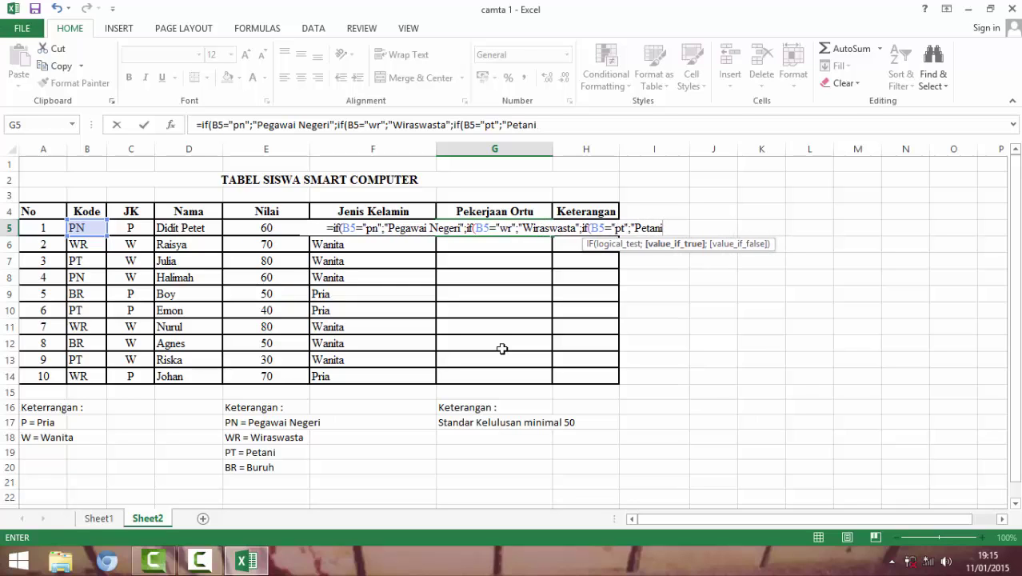
pyautogui.write('";')
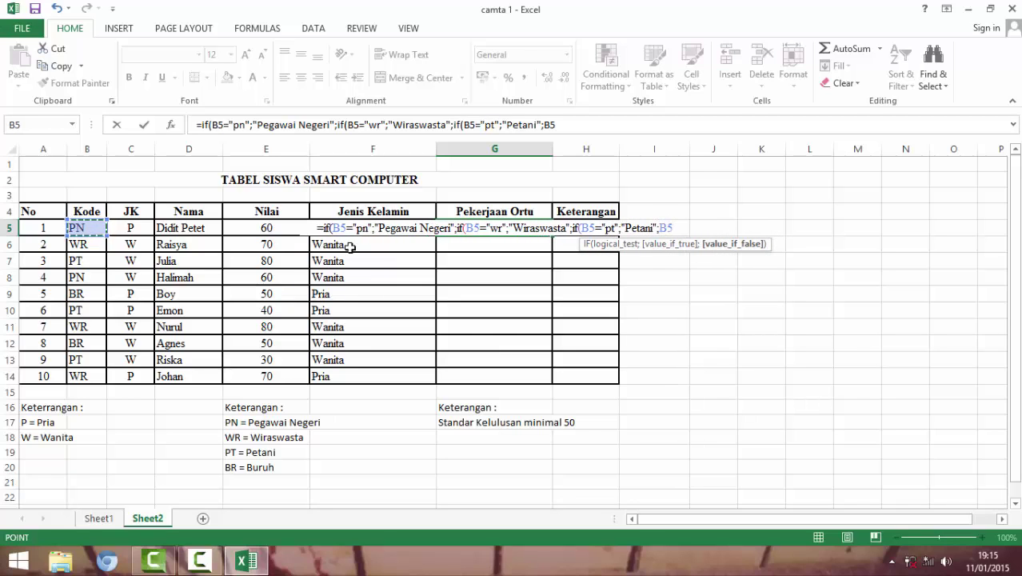
# Complete the G5 formula with a fourth nested IF returning "Buruh" when B5 equals "br", and enter it.
pyautogui.write('if')
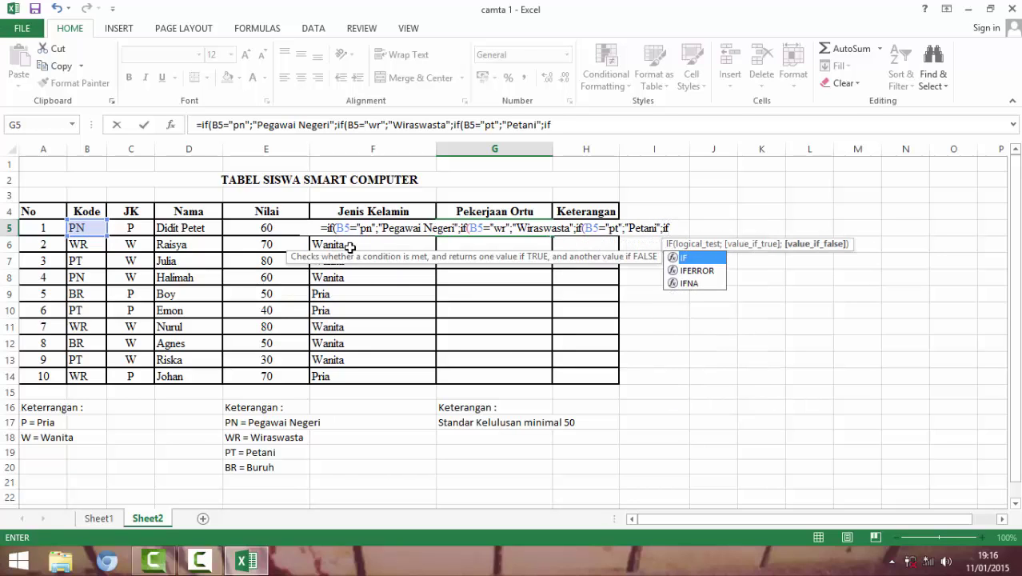
pyautogui.write('(')
pyautogui.click(77, 227)
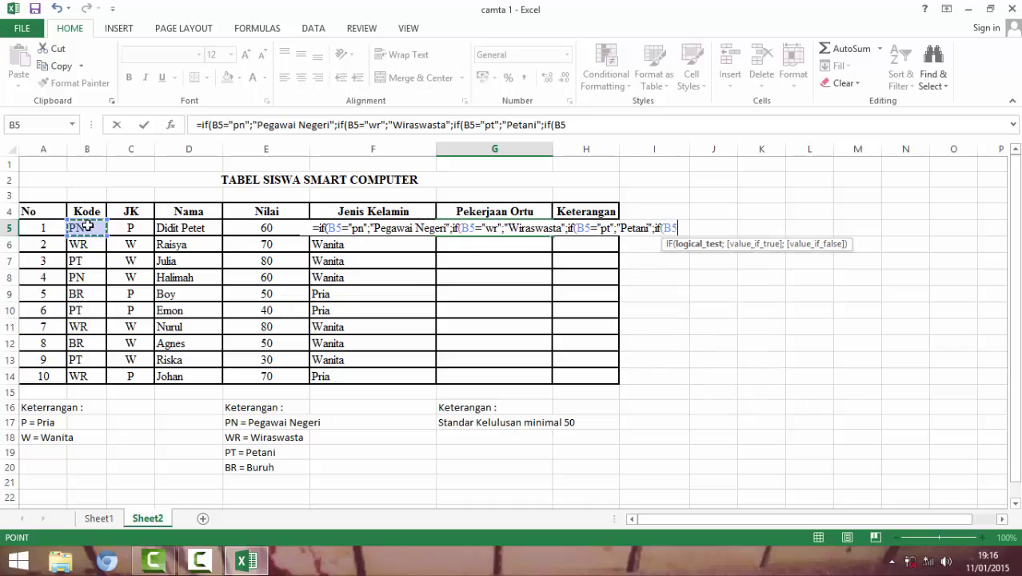
pyautogui.write('=')
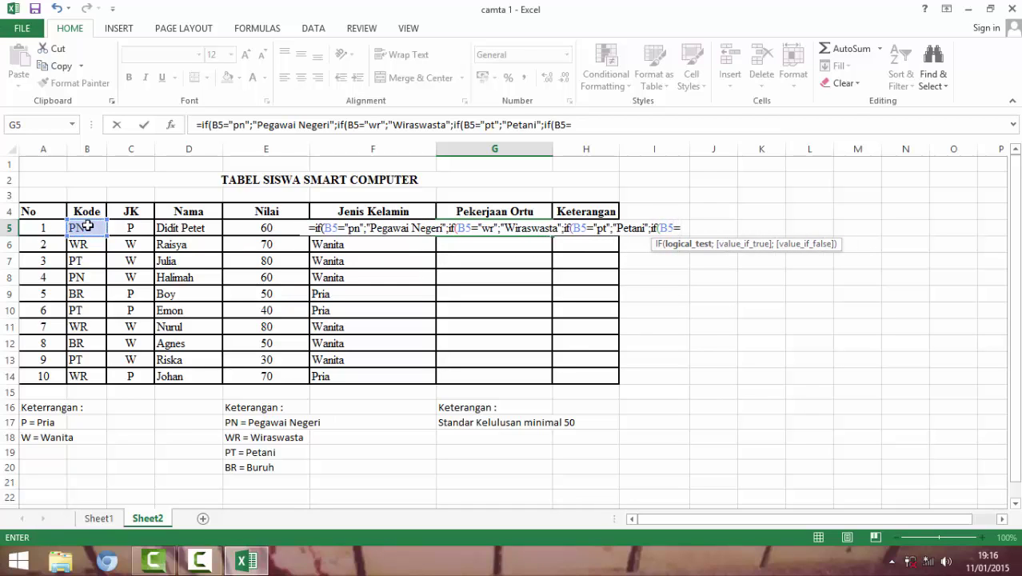
pyautogui.write('"br')
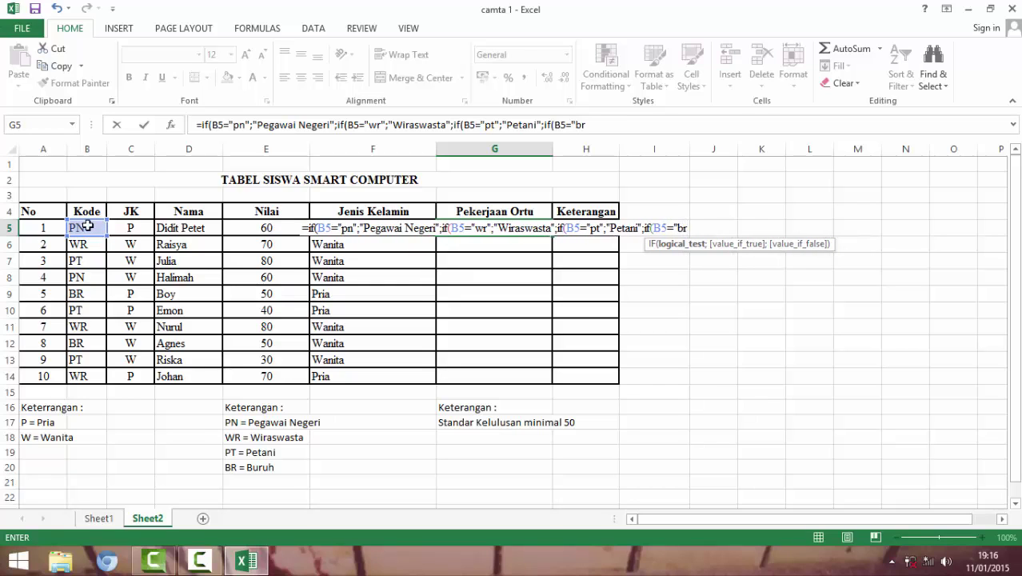
pyautogui.write('";"')
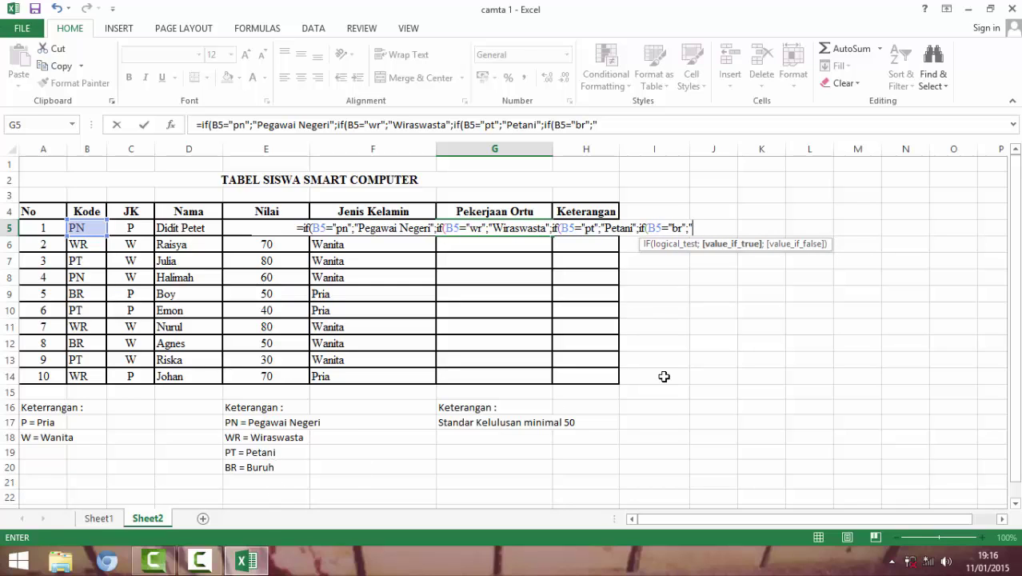
pyautogui.write('Buruh')
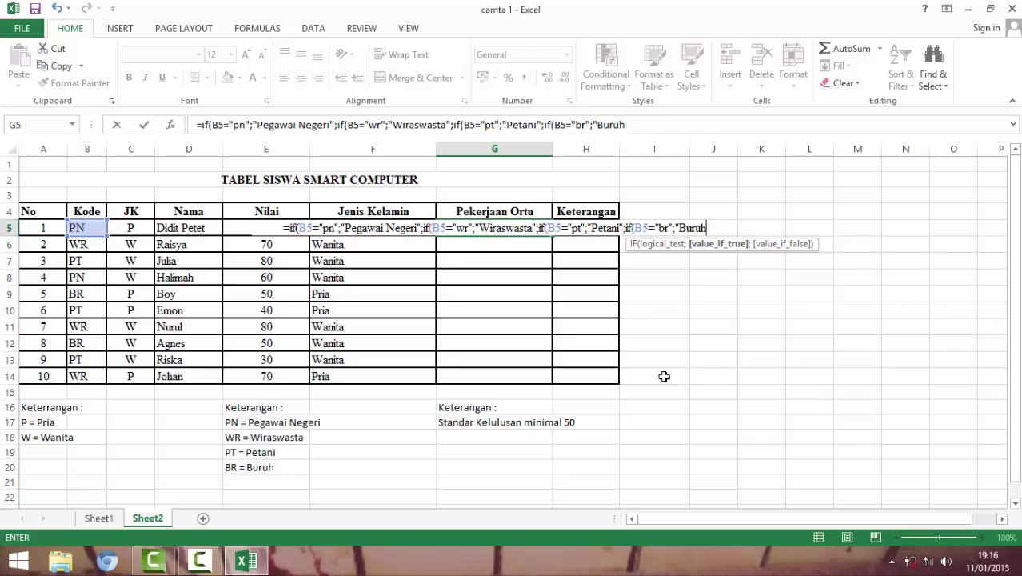
pyautogui.write('"')
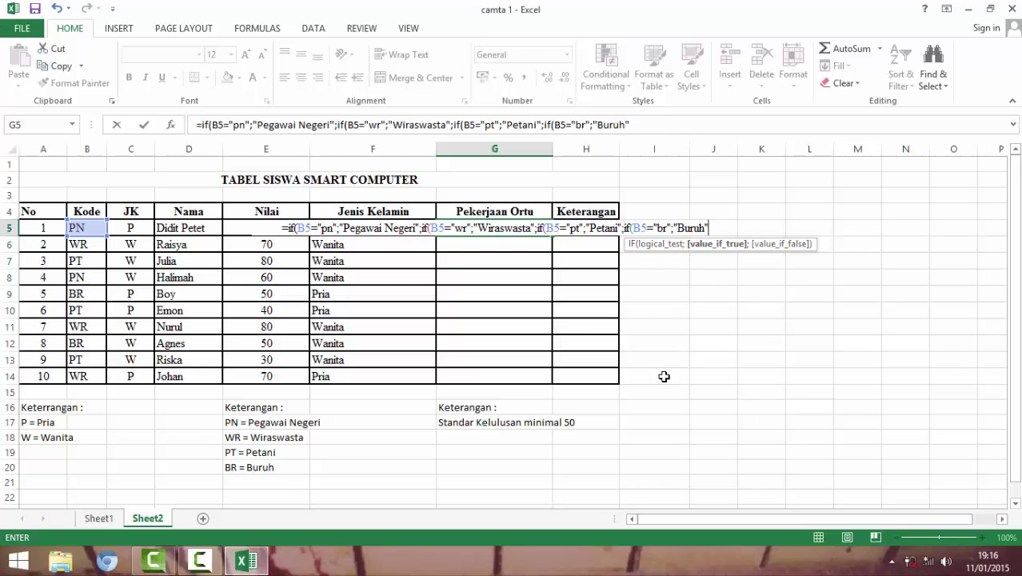
pyautogui.write(')')
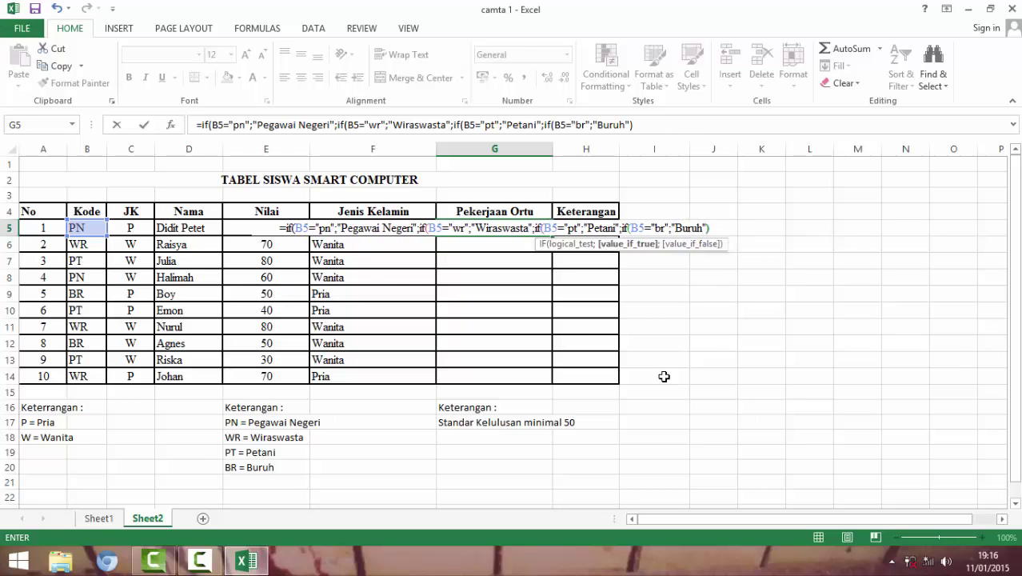
pyautogui.press('Return')
pyautogui.press('Return')
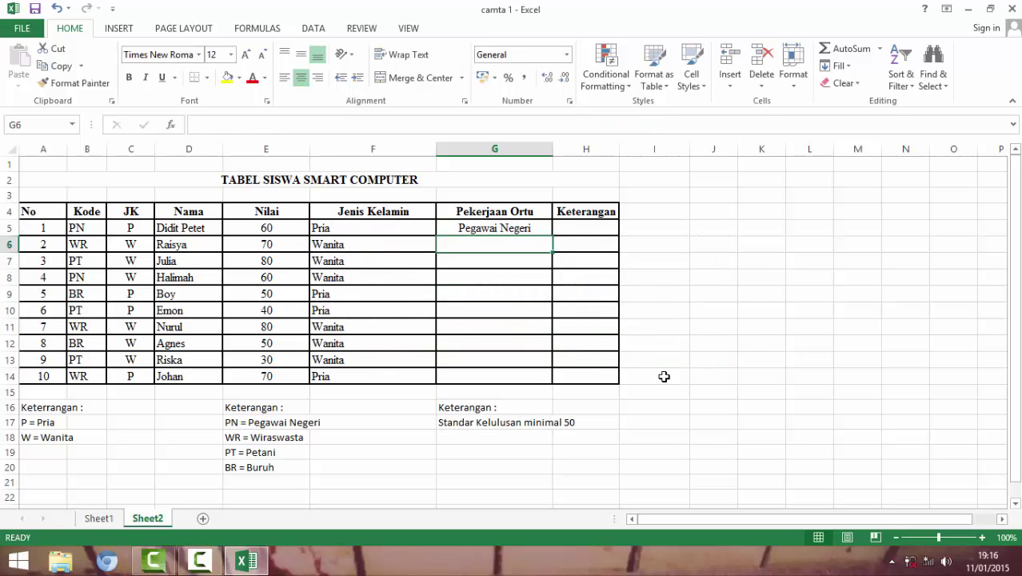
# Fill the Pekerjaan Ortu formula from G5 down through G14 and move the selection off the table.
pyautogui.click(520, 228)
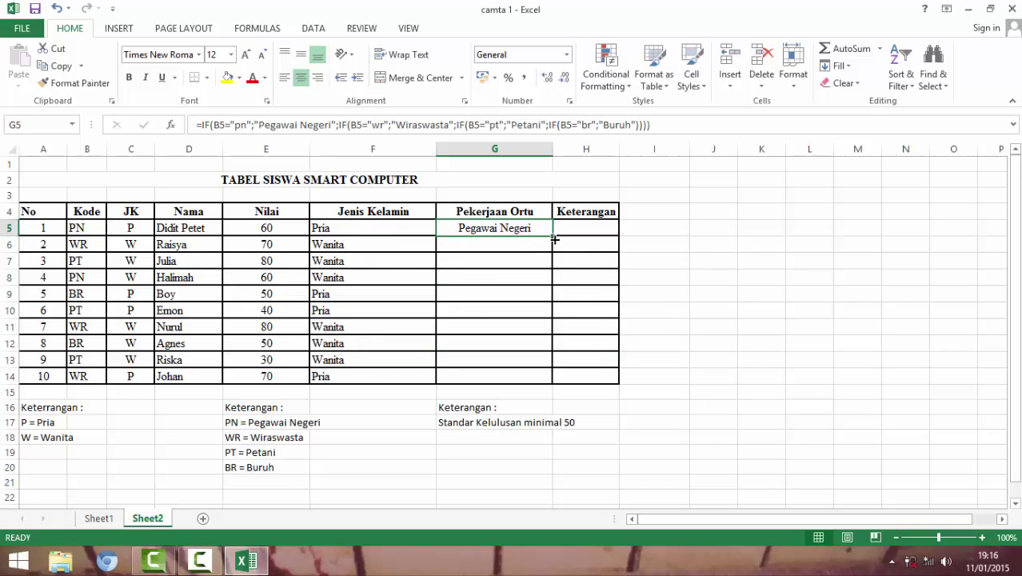
pyautogui.moveTo(551, 235); pyautogui.dragTo(548, 381)
pyautogui.click(742, 295)
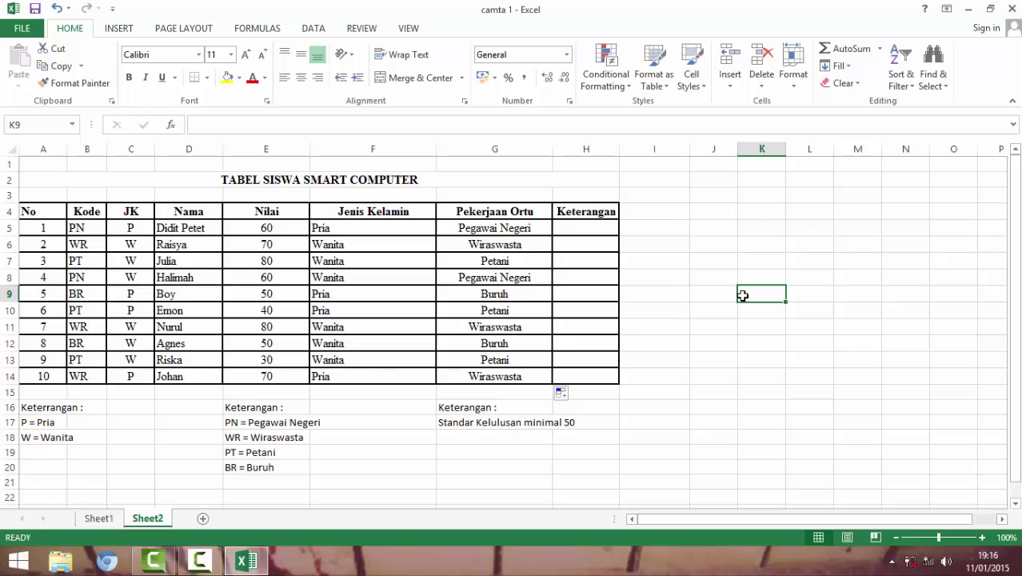
# Enter the formula =if(E5>=50;"Lulus";"Tidak Lulus") in H5, the first Keterangan cell.
pyautogui.click(604, 227)
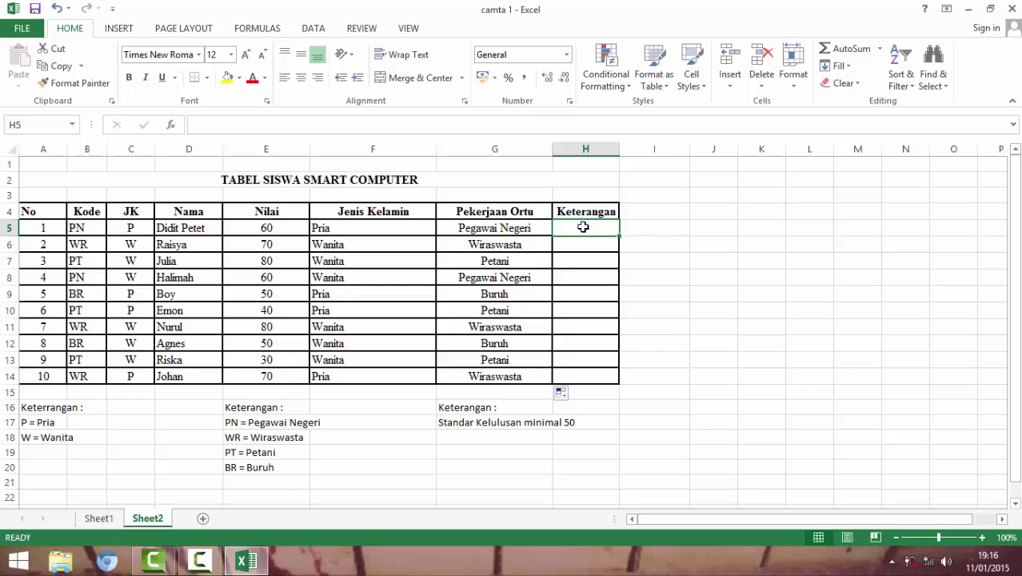
pyautogui.write('=if')
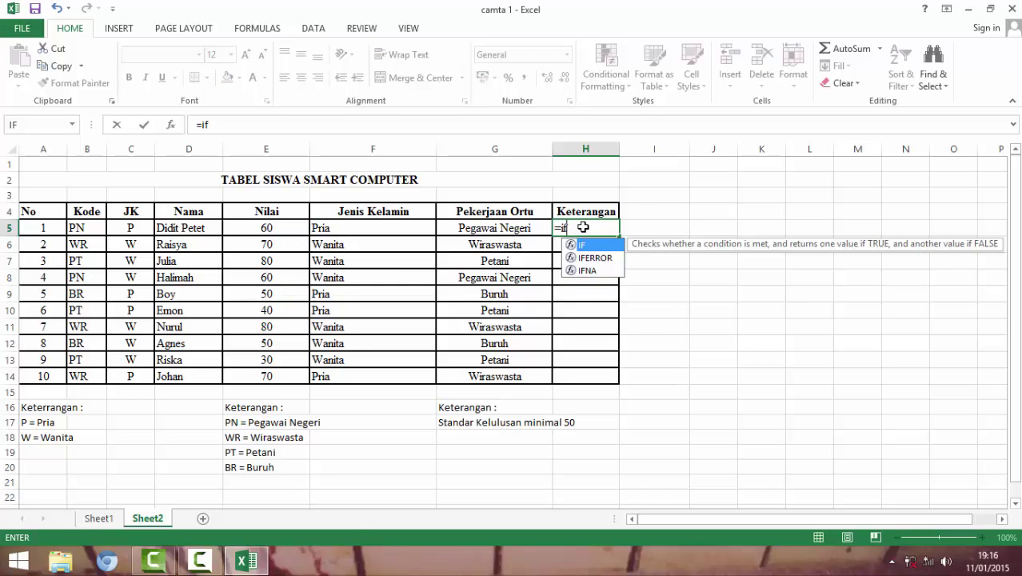
pyautogui.write('(')
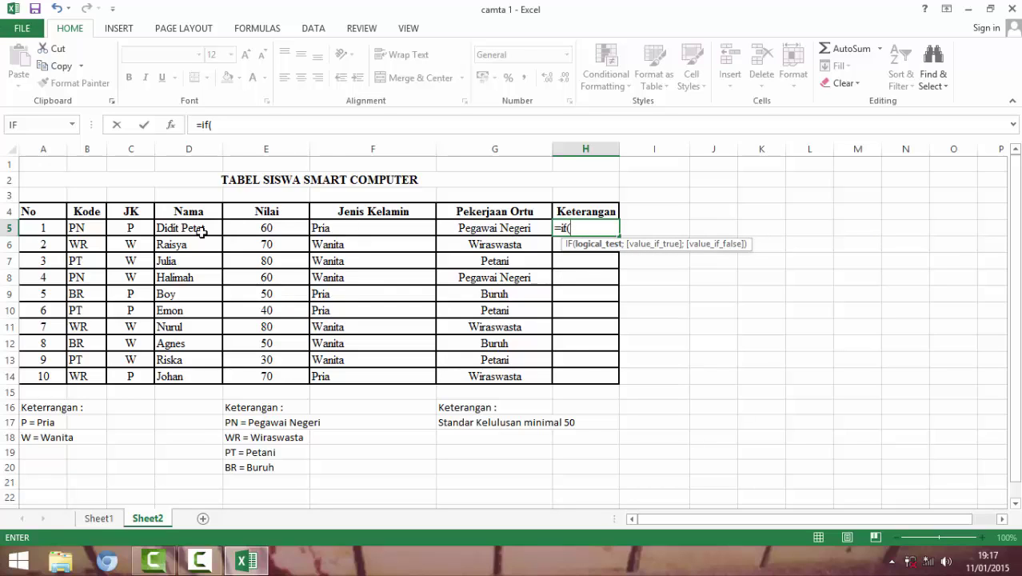
pyautogui.click(280, 230)
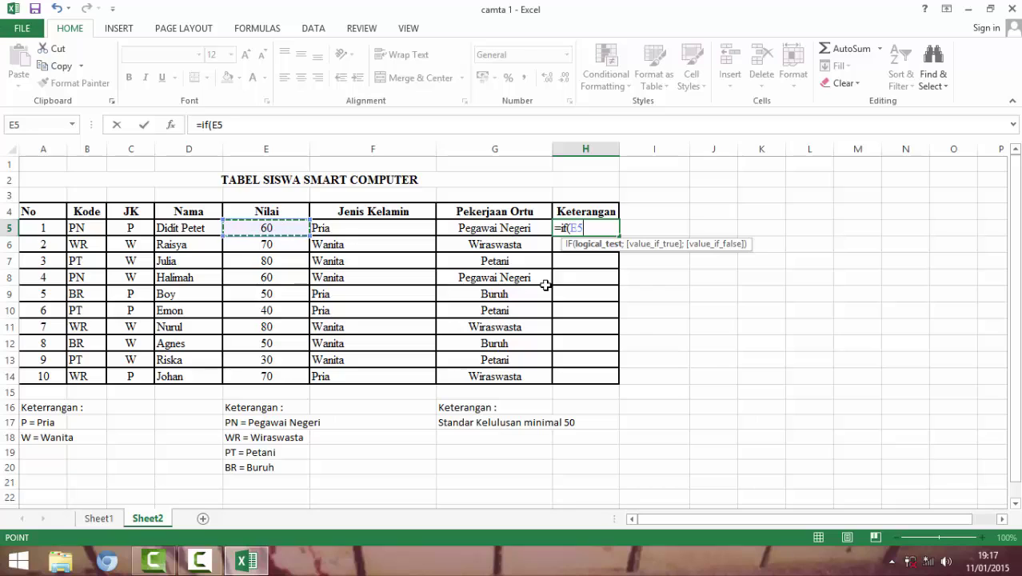
pyautogui.write('>=5')
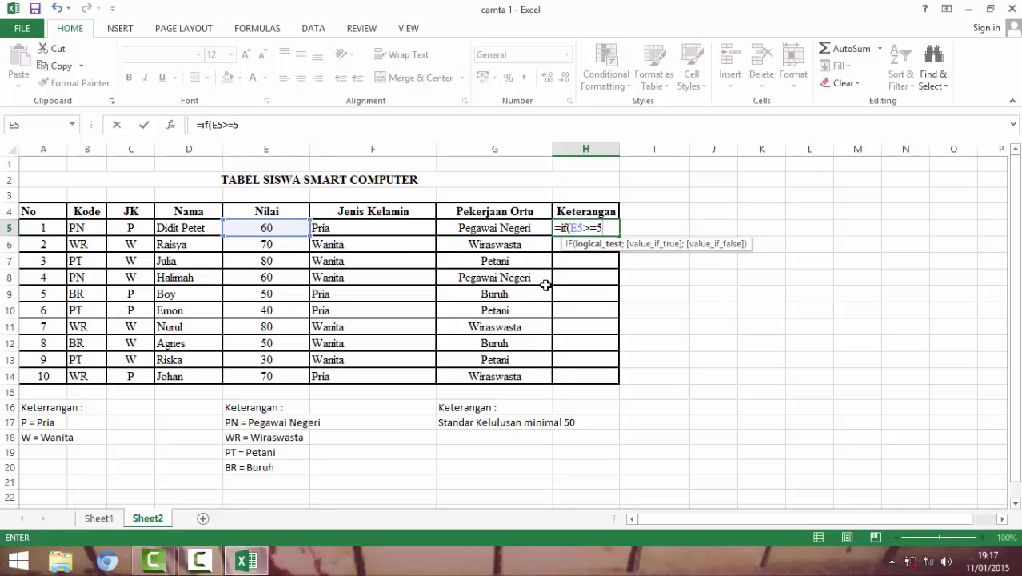
pyautogui.write('0;"')
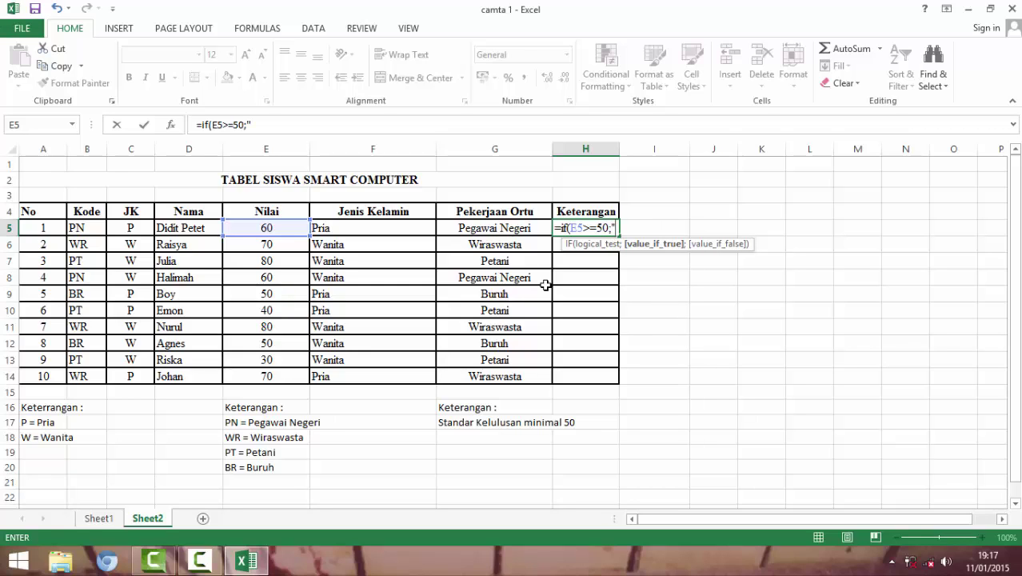
pyautogui.write('Lulus')
pyautogui.write(':')
pyautogui.write('"')
pyautogui.write(';"')
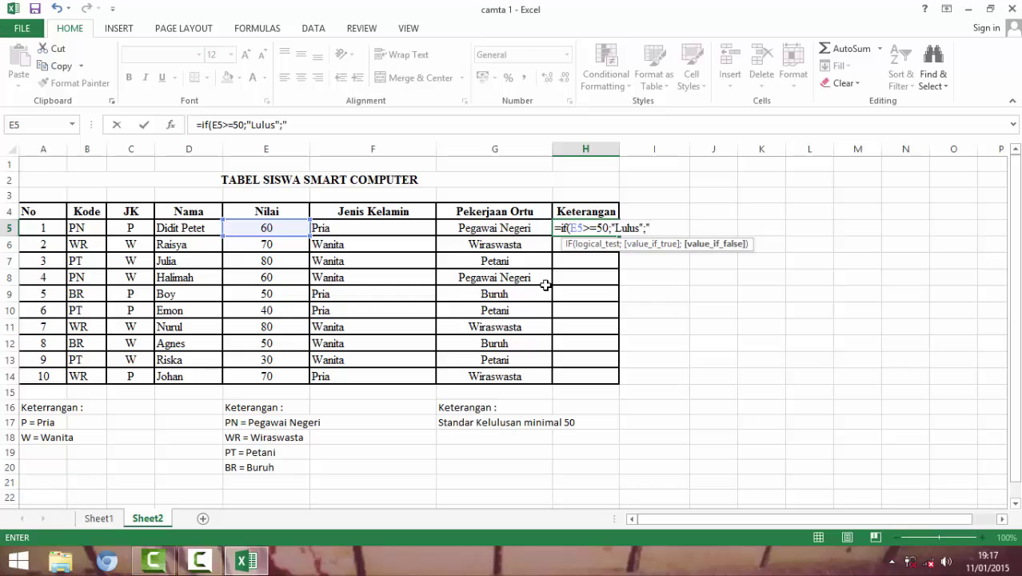
pyautogui.write('Tidak Lulus')
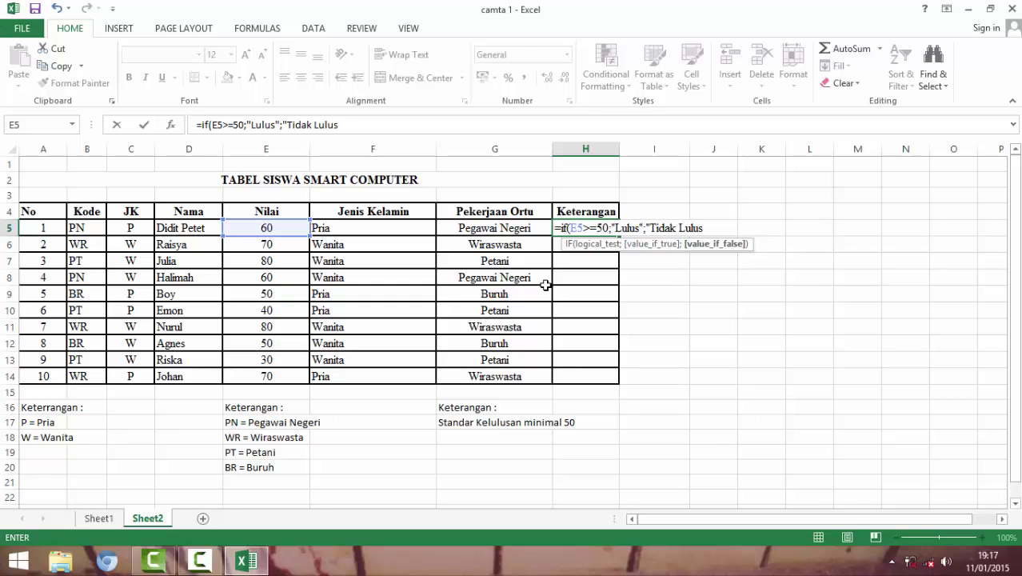
pyautogui.write('")')
pyautogui.press('Return')
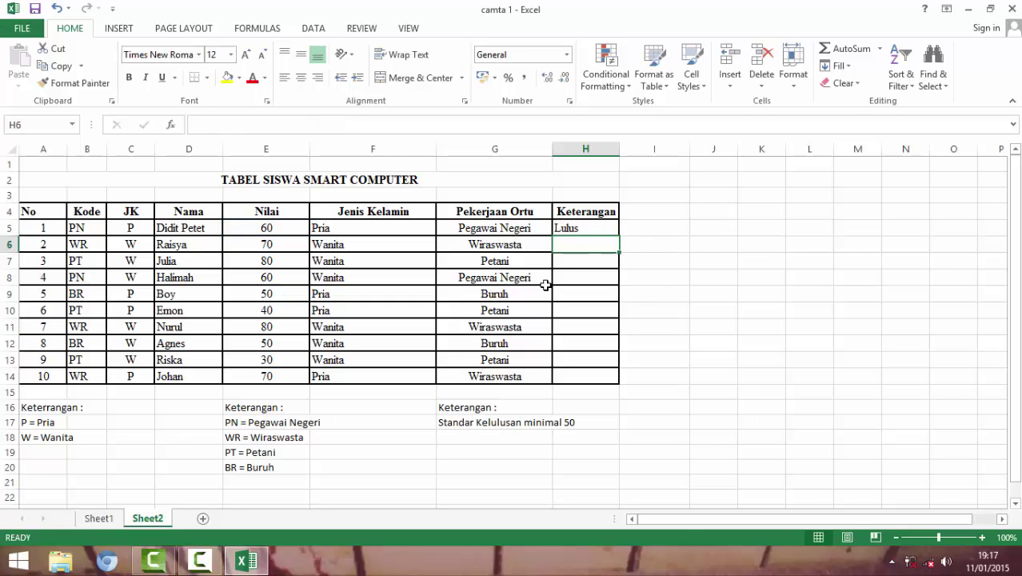
# Fill the Keterangan formula from H5 down through H14 and move the selection off the table.
pyautogui.click(590, 228)
pyautogui.moveTo(618, 234); pyautogui.dragTo(617, 383)
pyautogui.click(722, 379)
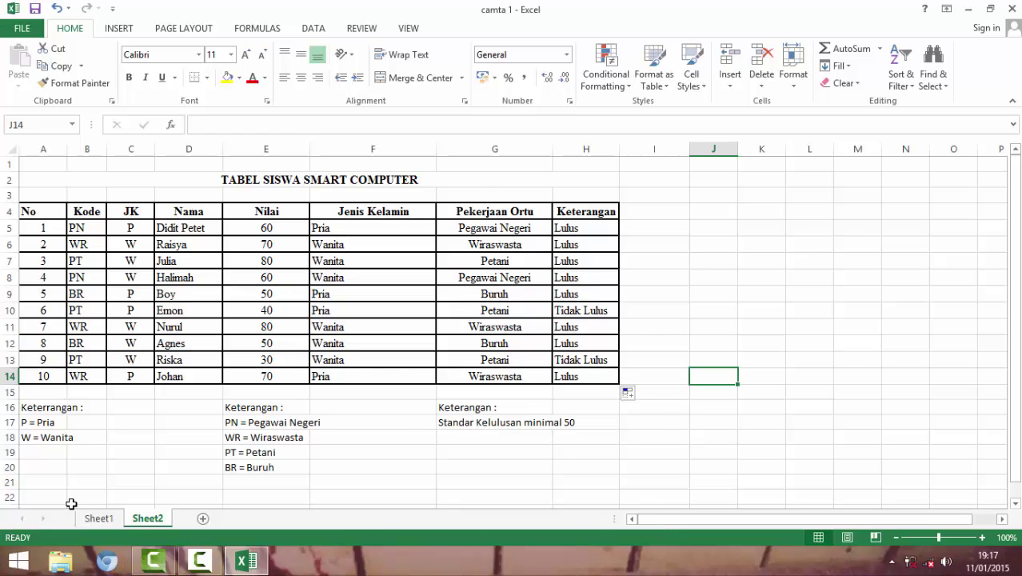
pyautogui.click(99, 521)
pyautogui.click(147, 518)
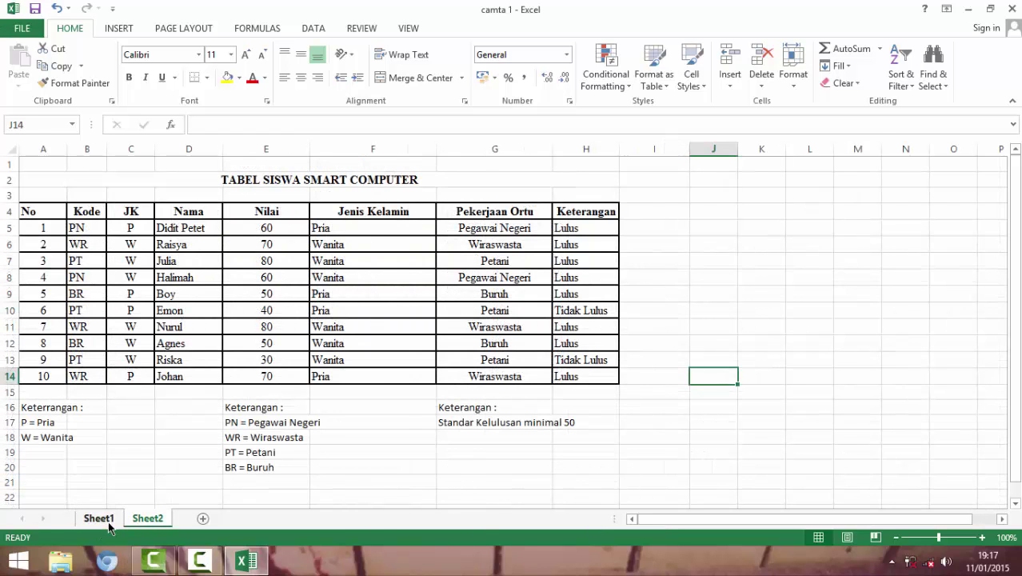
pyautogui.click(99, 518)
pyautogui.click(136, 523)
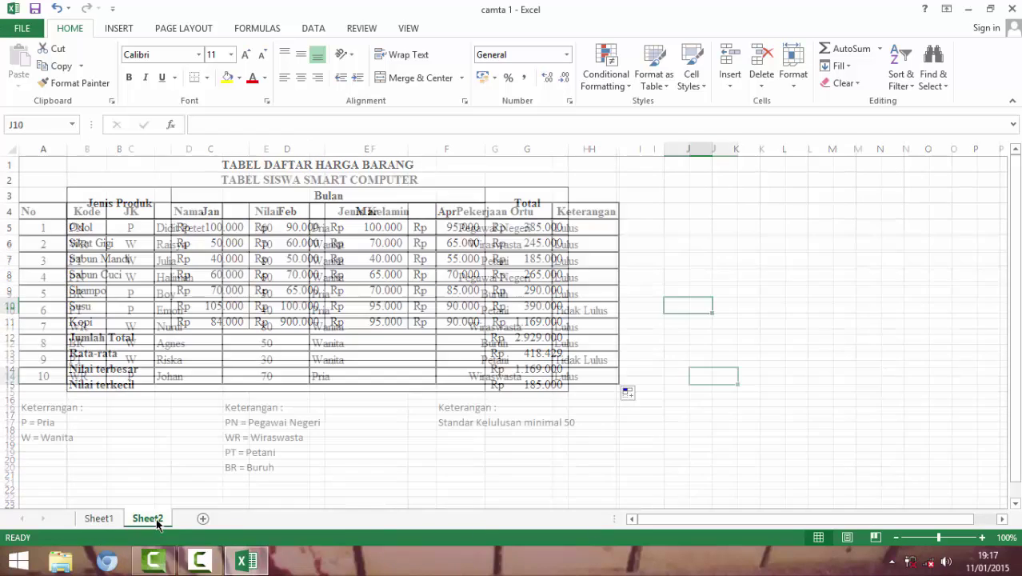
pyautogui.click(812, 238)
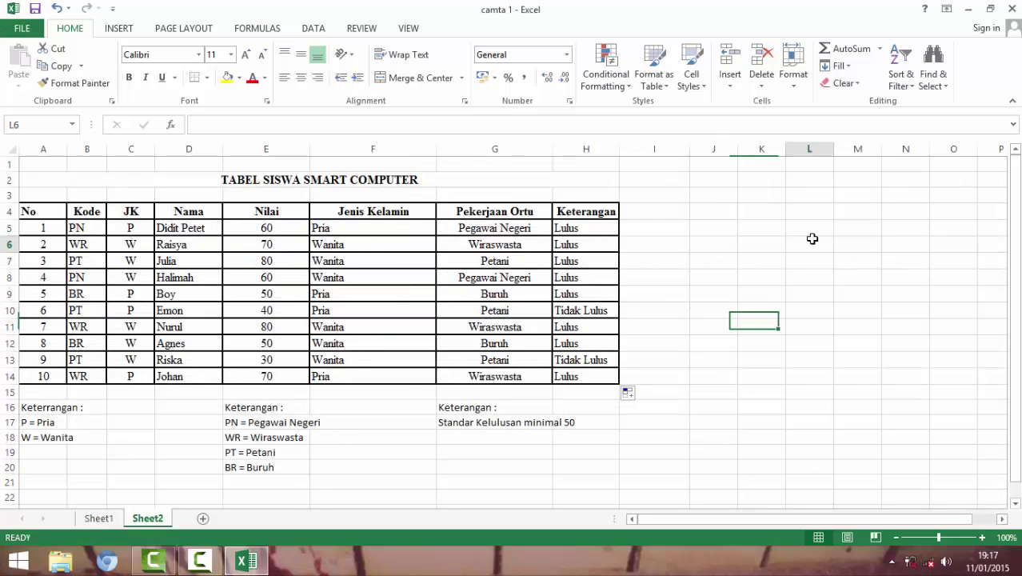
pyautogui.click(719, 213)
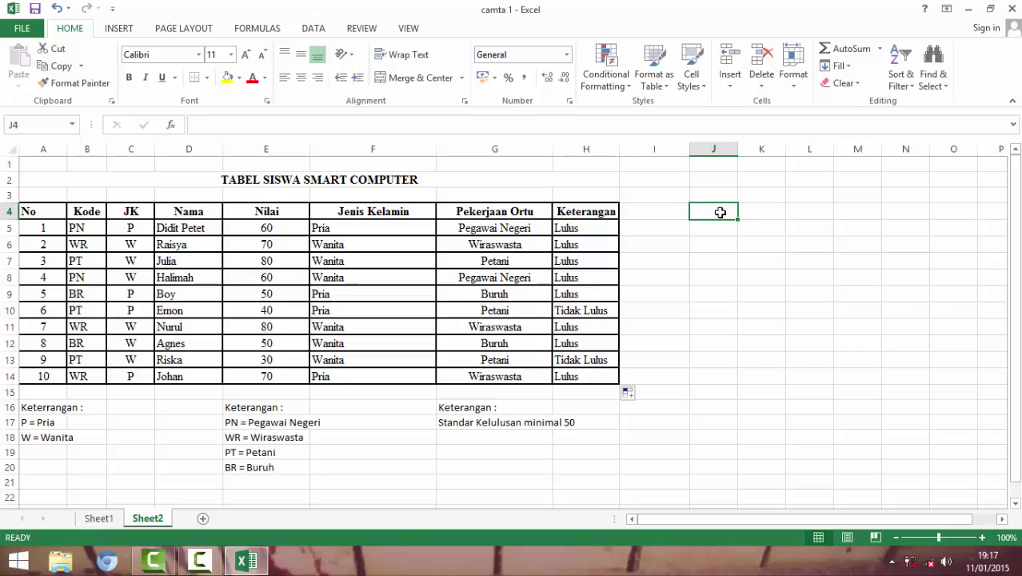